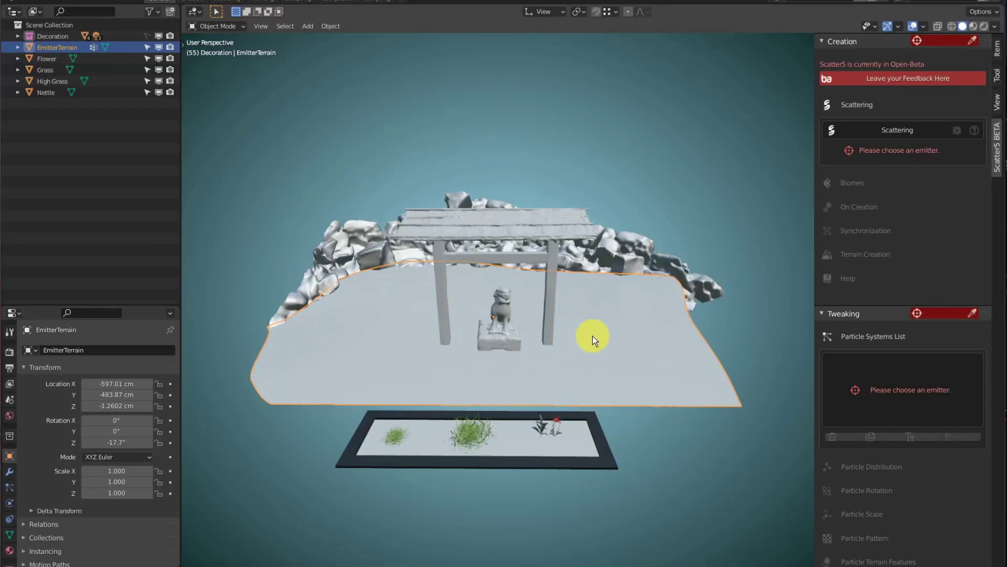
- Apply the scale of the EmitterTerrain object and choose it as the Scatter5 emitter
{"action": "key", "text": "ctrl+a"}
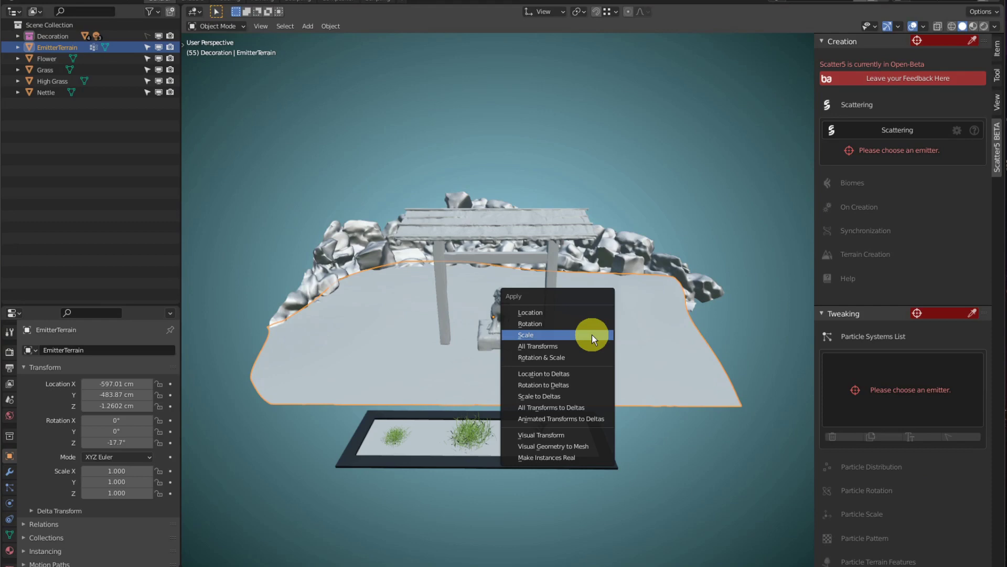
{"action": "left_click", "coordinate": [591, 334]}
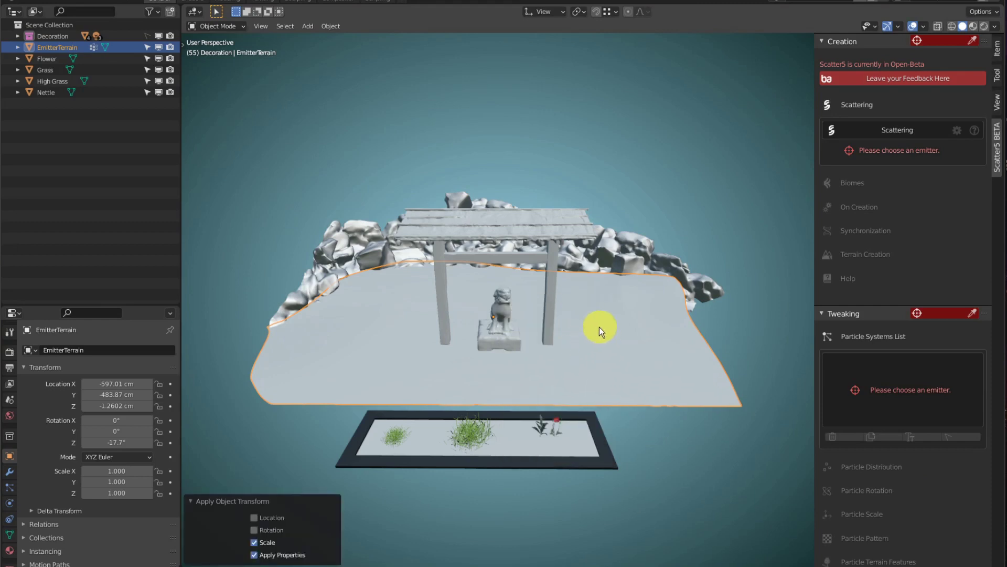
{"action": "left_click", "coordinate": [973, 313]}
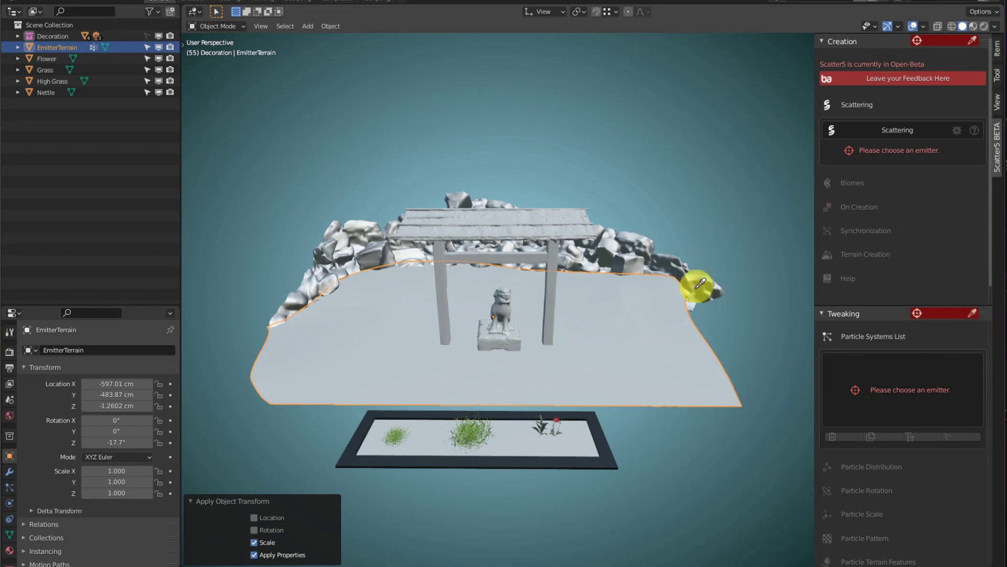
{"action": "left_click", "coordinate": [620, 323]}
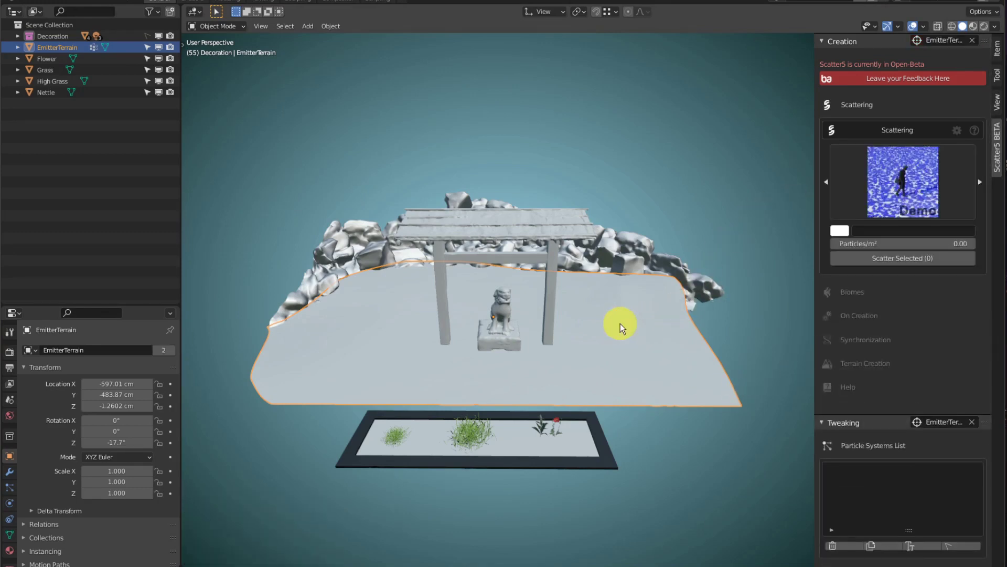
- Scatter the Grass object over the terrain with the Demo 01 Simple Random preset and show the particle system in the viewport
{"action": "left_click", "coordinate": [931, 178]}
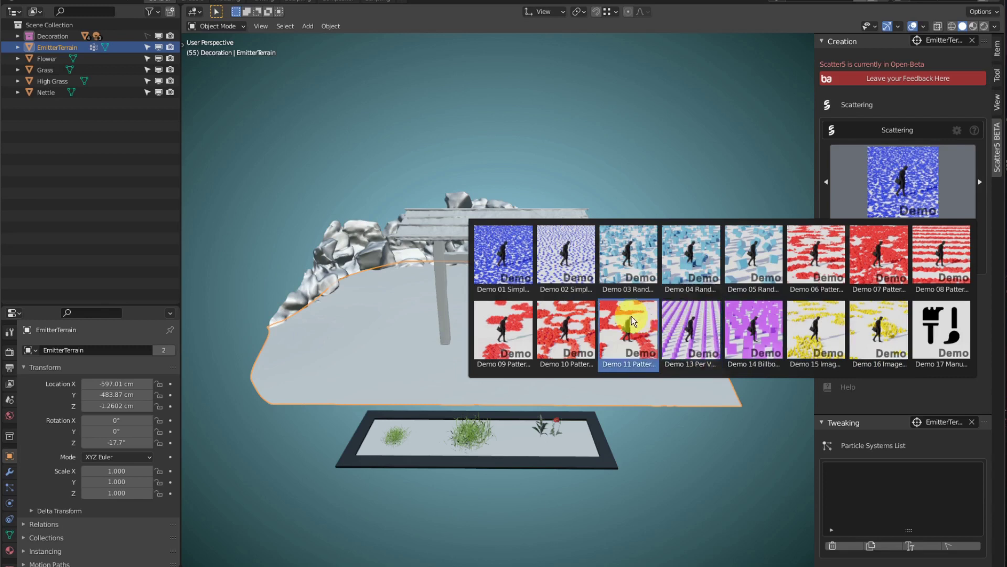
{"action": "left_click", "coordinate": [517, 261]}
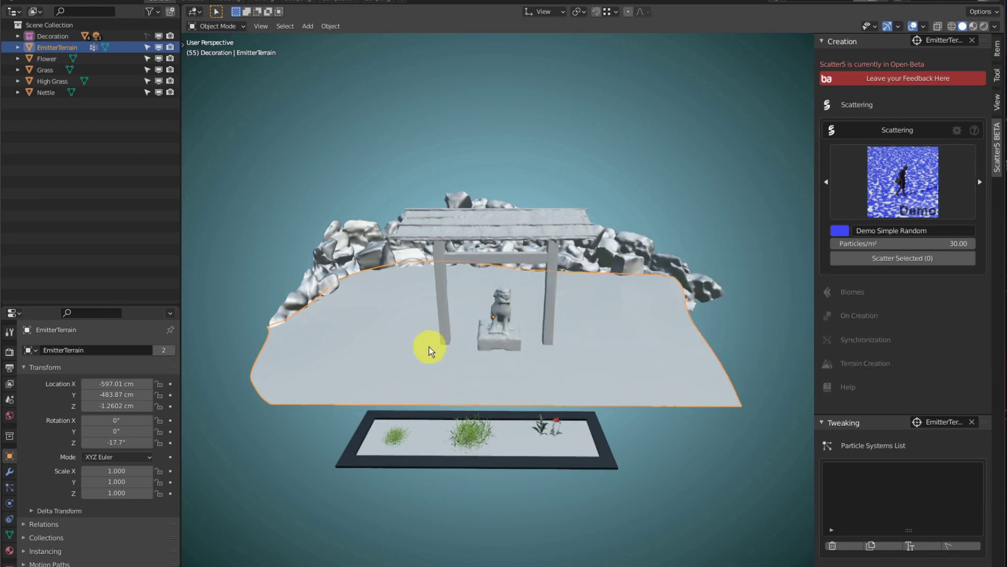
{"action": "scroll", "coordinate": [404, 446], "scroll_direction": "up", "scroll_amount": 6}
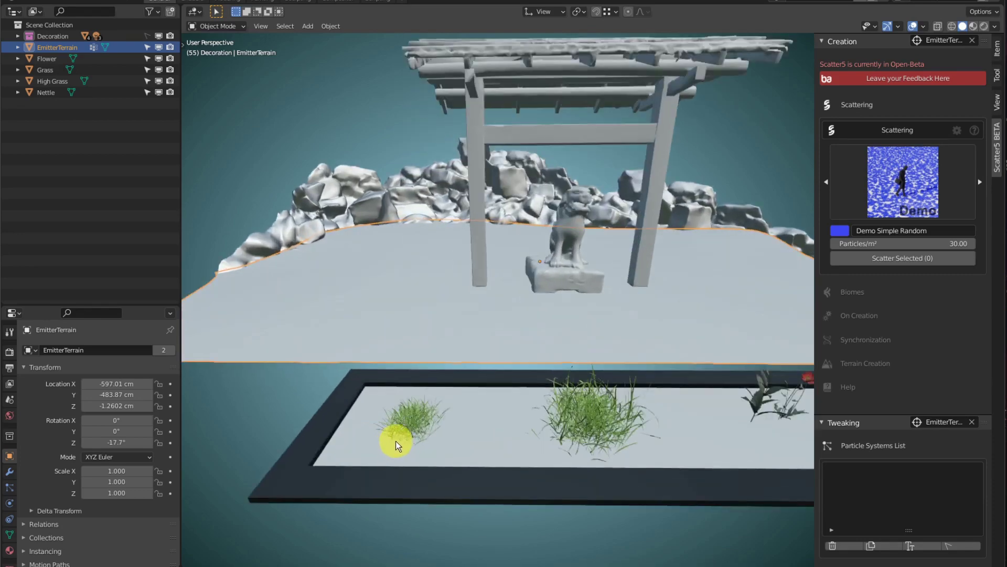
{"action": "middle_click_drag", "start_coordinate": [396, 441], "coordinate": [408, 431]}
{"action": "left_click", "coordinate": [407, 428]}
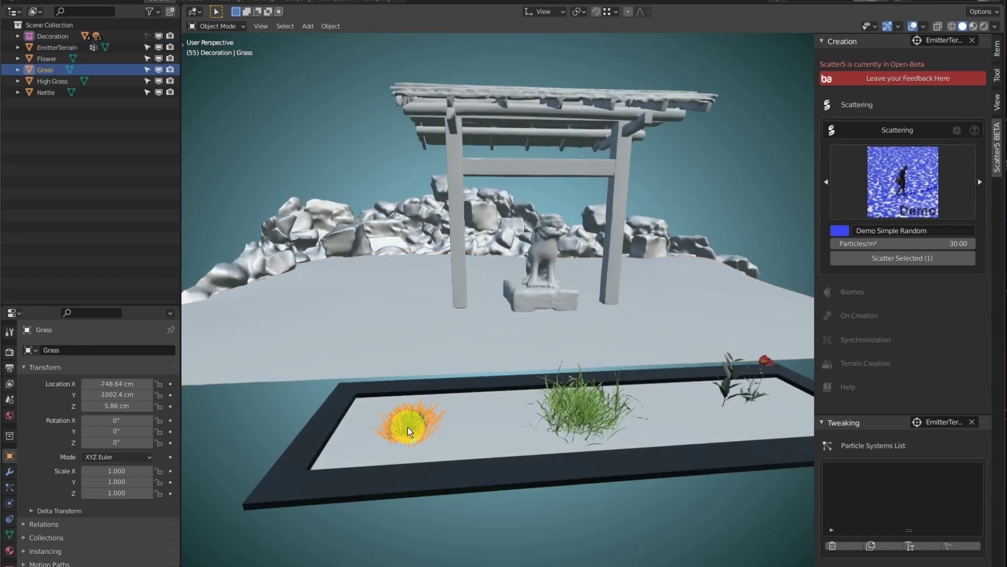
{"action": "left_click", "coordinate": [937, 261]}
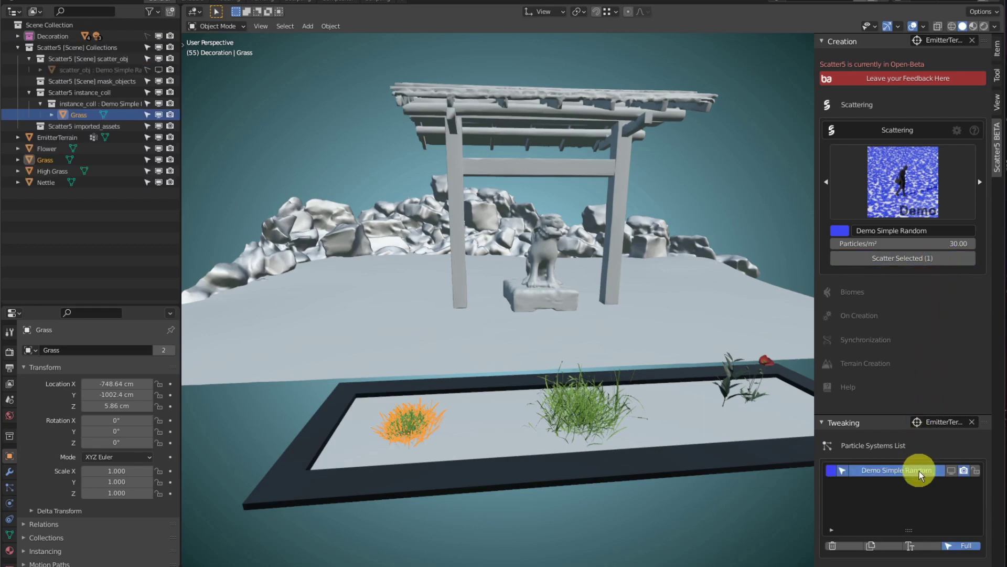
{"action": "middle_click_drag", "start_coordinate": [919, 470], "coordinate": [889, 261]}
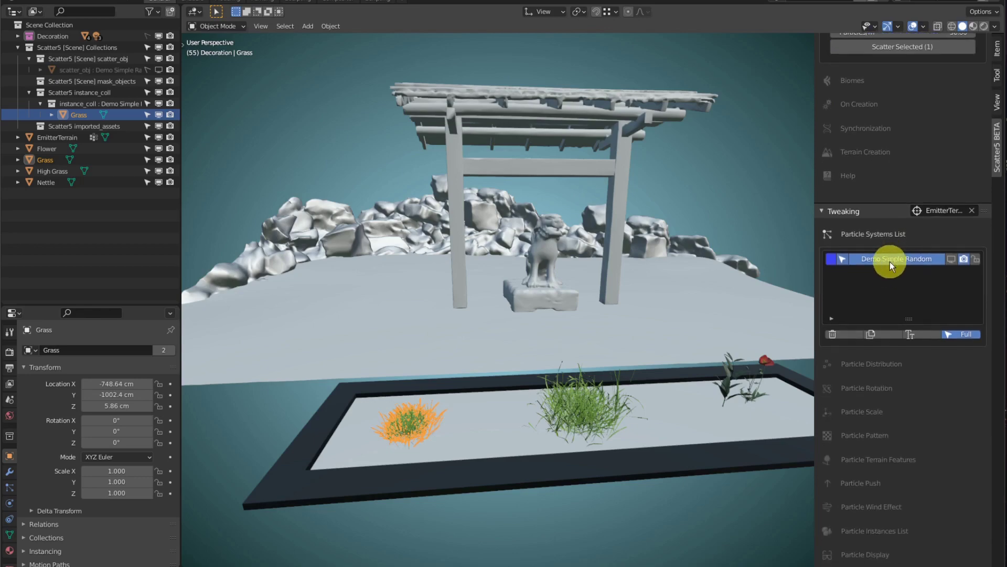
{"action": "left_click", "coordinate": [951, 259]}
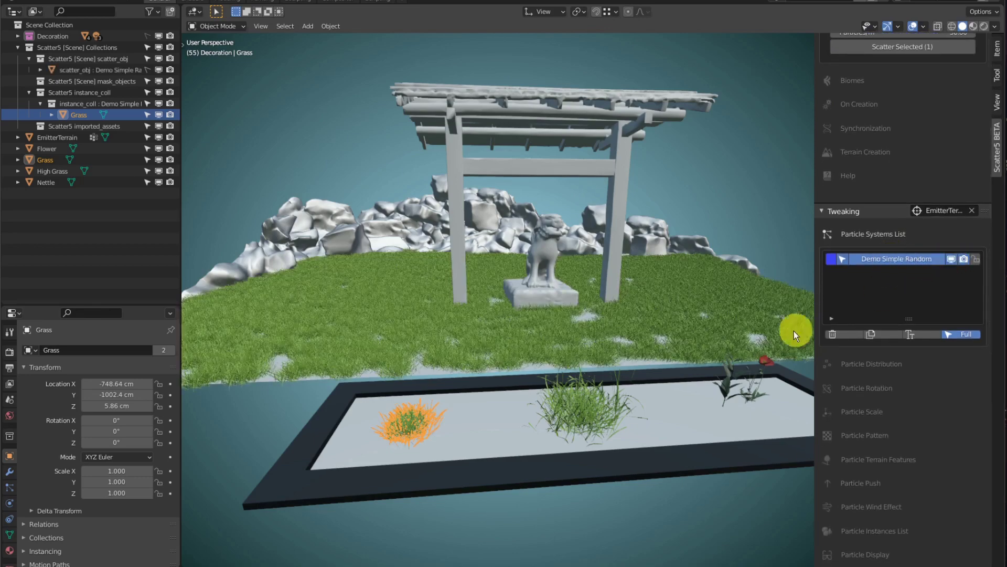
- Set the grass particles' default scale to 0.67 on X, Y and Z and adjust their random scale factor
{"action": "scroll", "coordinate": [492, 318], "scroll_direction": "up", "scroll_amount": 6}
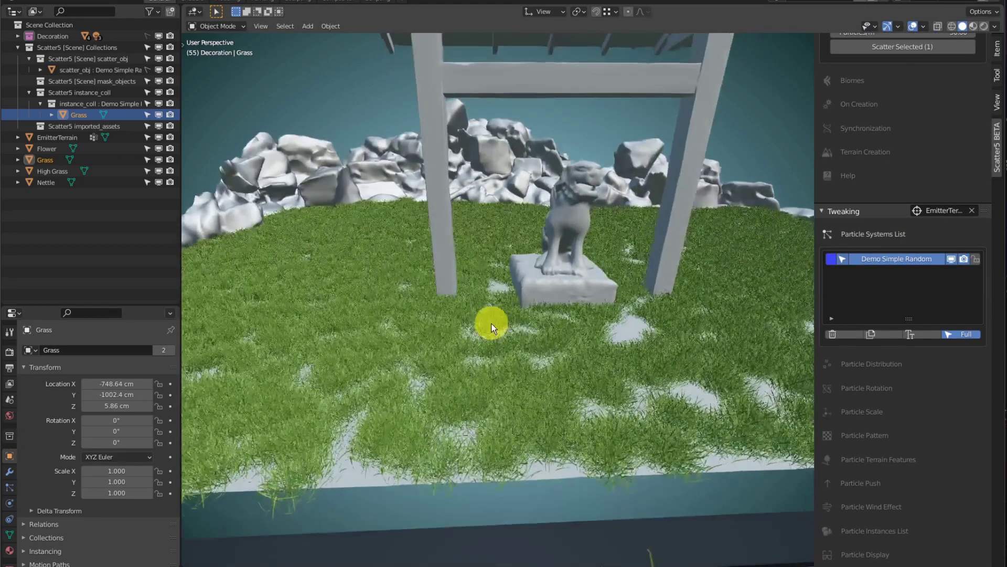
{"action": "scroll", "coordinate": [488, 316], "scroll_direction": "up", "scroll_amount": 1}
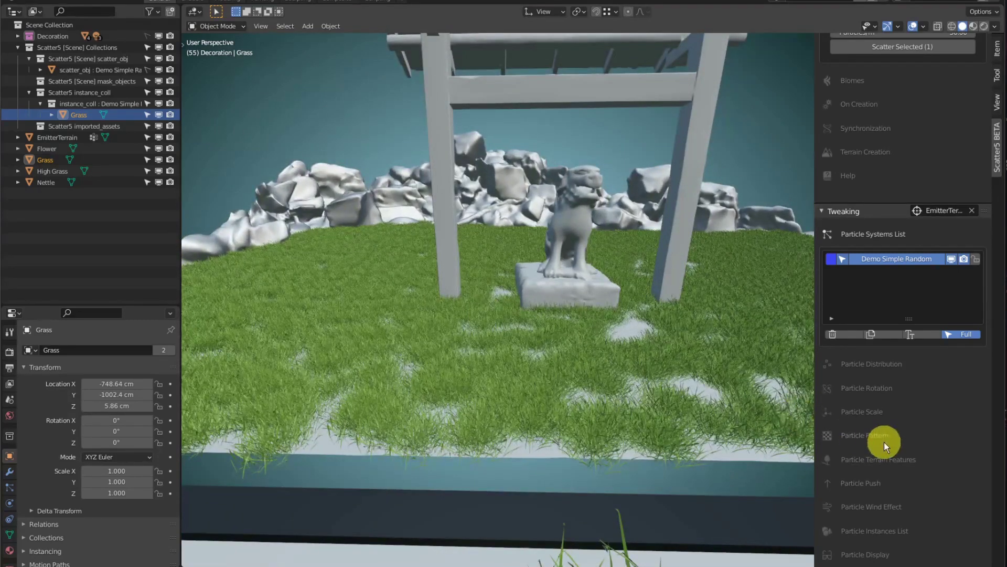
{"action": "scroll", "coordinate": [888, 404], "scroll_direction": "down", "scroll_amount": 5}
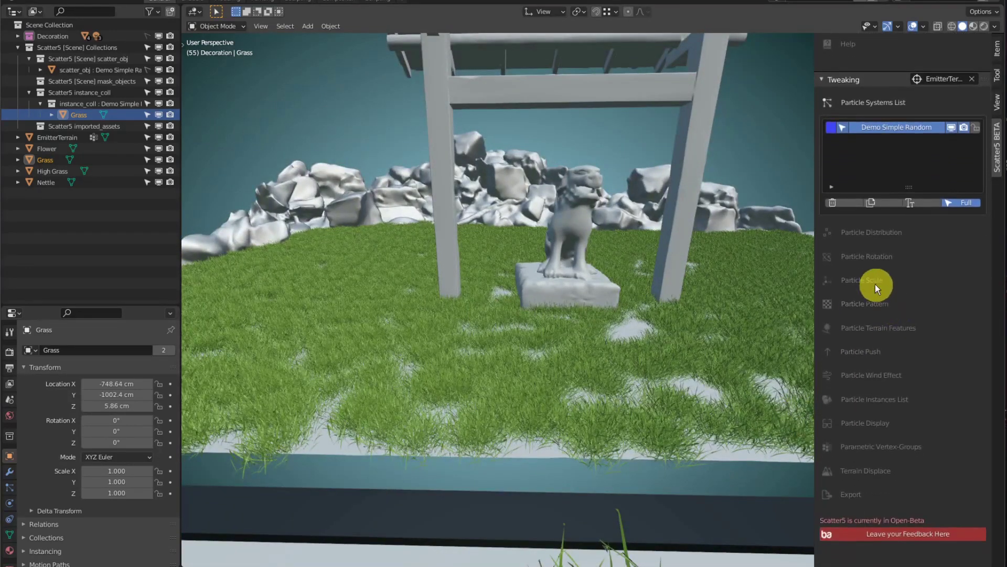
{"action": "left_click", "coordinate": [874, 282]}
{"action": "mouse_move", "coordinate": [859, 337]}
{"action": "left_mouse_down"}
{"action": "mouse_move", "coordinate": [858, 363]}
{"action": "mouse_move", "coordinate": [874, 362]}
{"action": "mouse_move", "coordinate": [849, 361]}
{"action": "mouse_move", "coordinate": [859, 337]}
{"action": "left_mouse_up"}
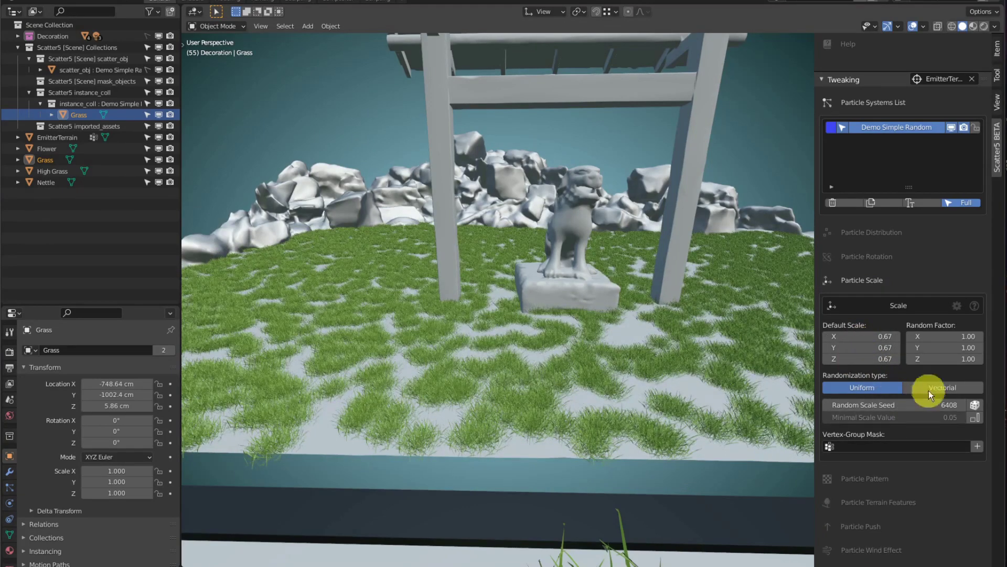
{"action": "mouse_move", "coordinate": [942, 336]}
{"action": "left_mouse_down"}
{"action": "mouse_move", "coordinate": [938, 360]}
{"action": "mouse_move", "coordinate": [920, 359]}
{"action": "mouse_move", "coordinate": [937, 326]}
{"action": "left_mouse_up"}
{"action": "left_click", "coordinate": [883, 287]}
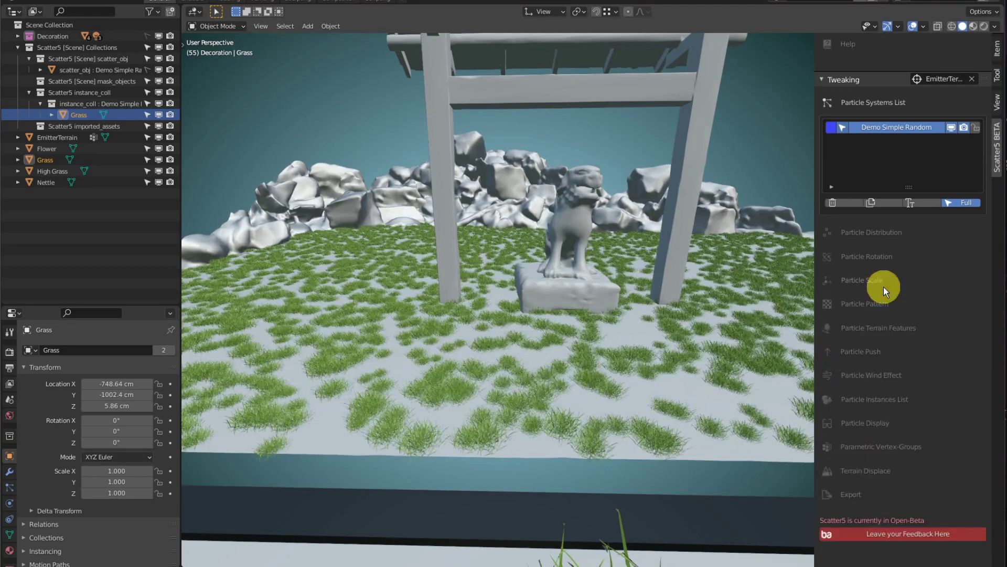
- Raise the grass distribution density to 97.44 particles/m² and randomize its seed
{"action": "left_click", "coordinate": [887, 237]}
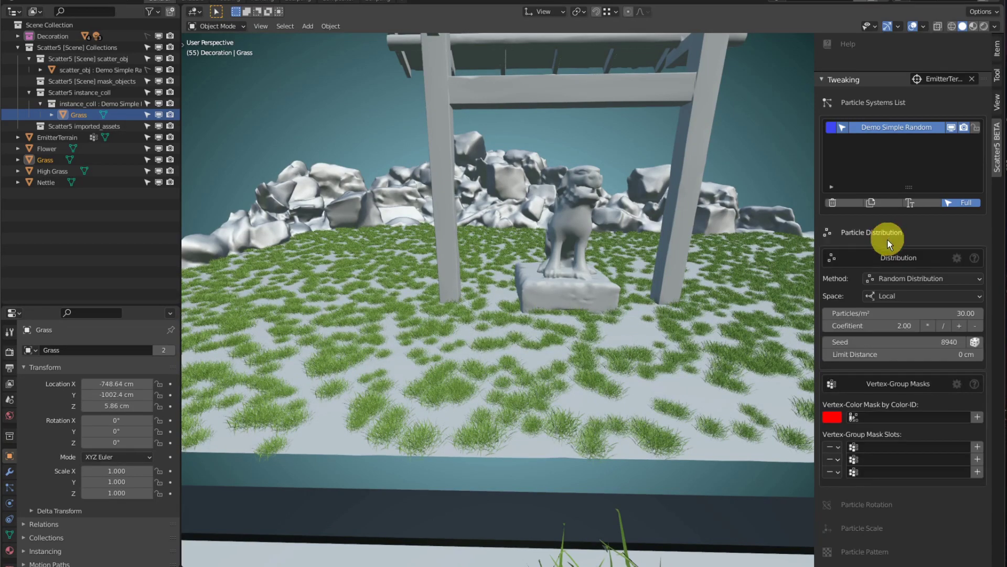
{"action": "left_click_drag", "start_coordinate": [871, 312], "coordinate": [138, 345]}
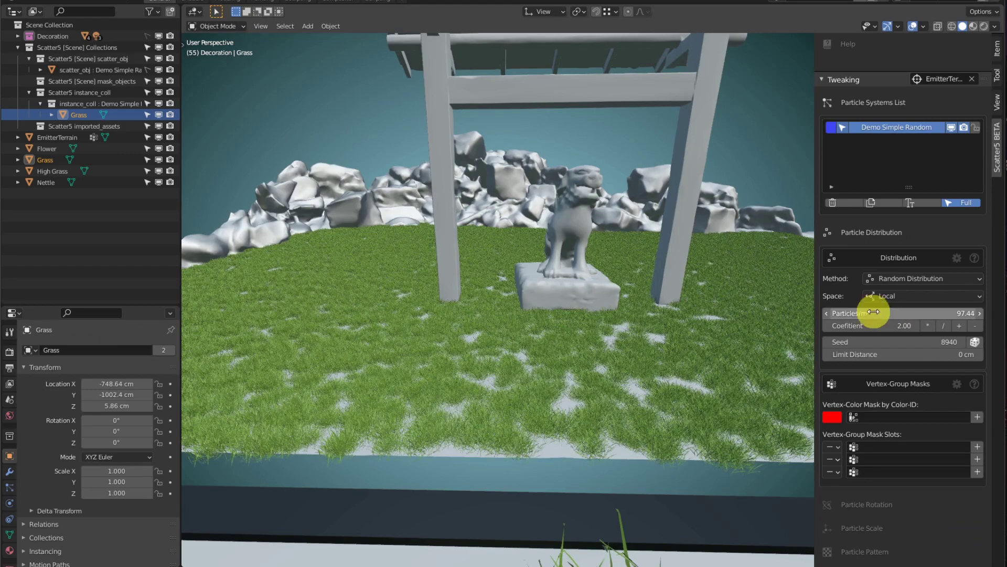
{"action": "left_click", "coordinate": [980, 342]}
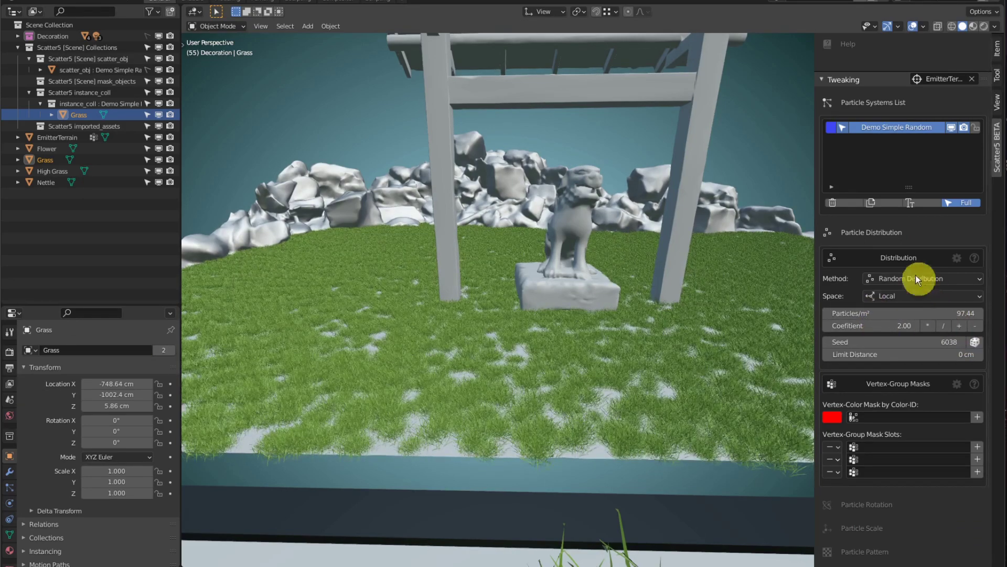
{"action": "left_click", "coordinate": [877, 233]}
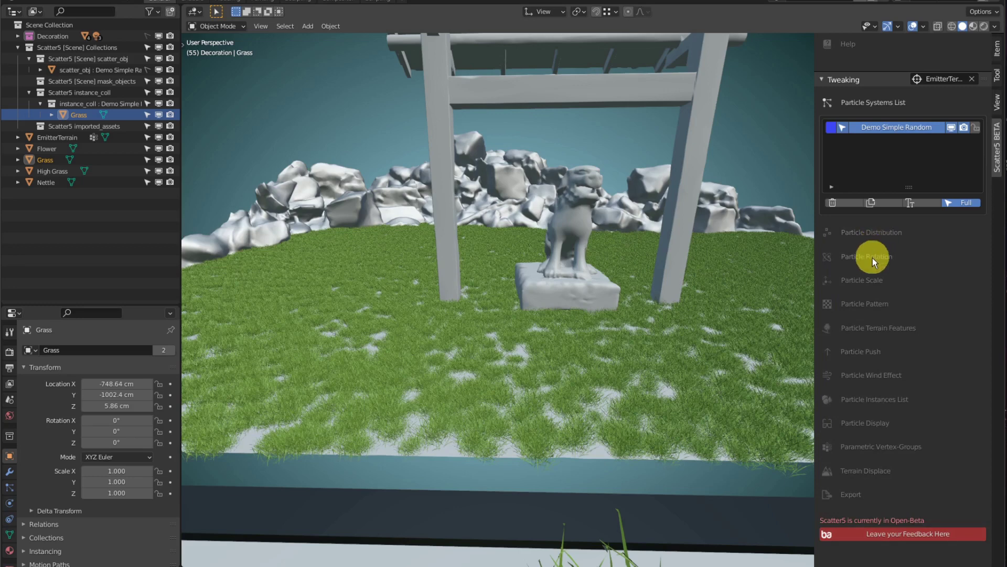
- Set the grass particles' random Z rotation addition to -269°
{"action": "left_click", "coordinate": [872, 260]}
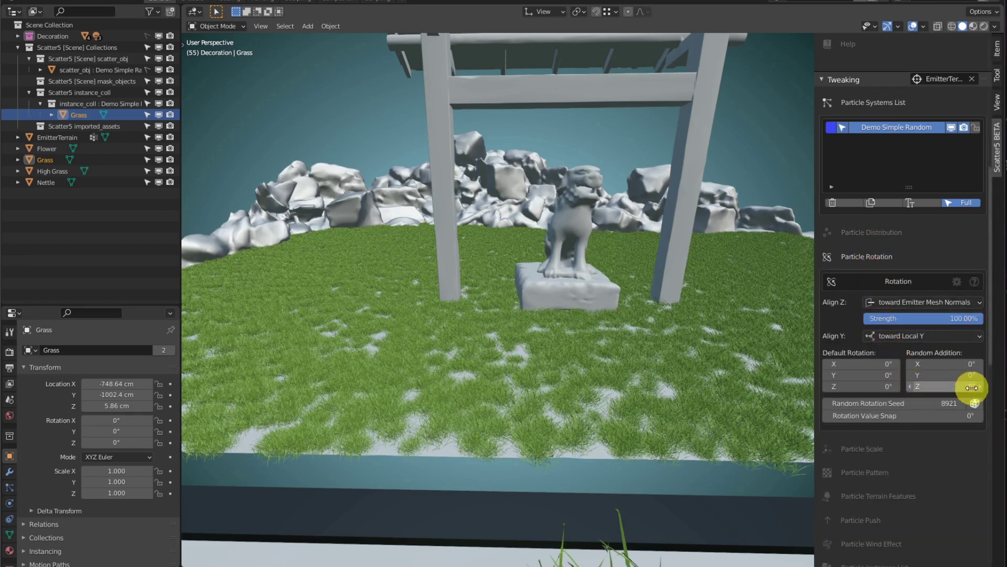
{"action": "mouse_move", "coordinate": [971, 386]}
{"action": "left_mouse_down"}
{"action": "mouse_move", "coordinate": [710, 375]}
{"action": "mouse_move", "coordinate": [207, 325]}
{"action": "mouse_move", "coordinate": [574, 270]}
{"action": "mouse_move", "coordinate": [113, 251]}
{"action": "mouse_move", "coordinate": [969, 387]}
{"action": "left_mouse_up"}
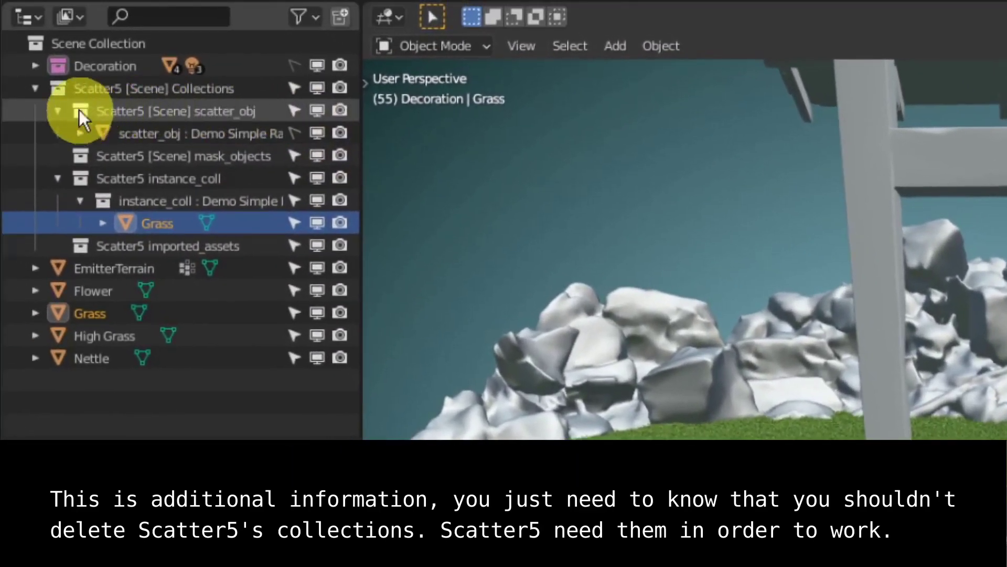
- Examine the Scatter5 scene collections for instances, imported assets, masks and scatter objects, ending on the Demo Simple Random scatter object
{"action": "left_click", "coordinate": [57, 111]}
{"action": "left_click", "coordinate": [56, 156]}
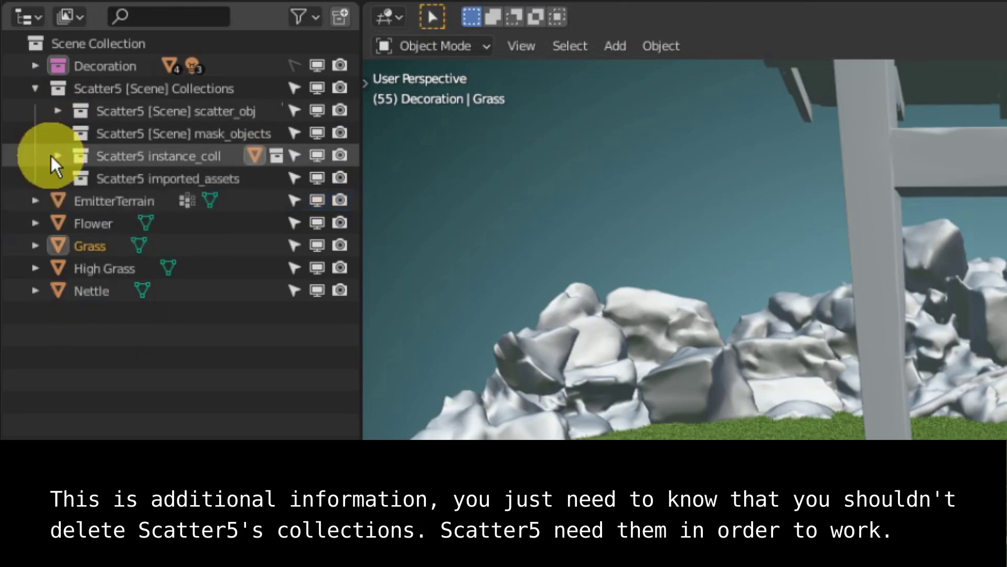
{"action": "left_click", "coordinate": [187, 153]}
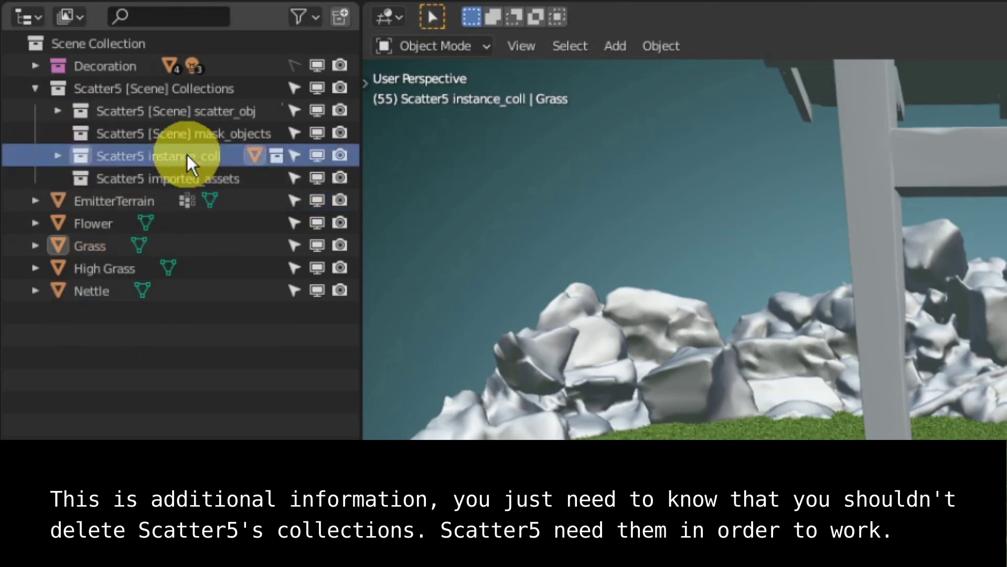
{"action": "left_click", "coordinate": [172, 182]}
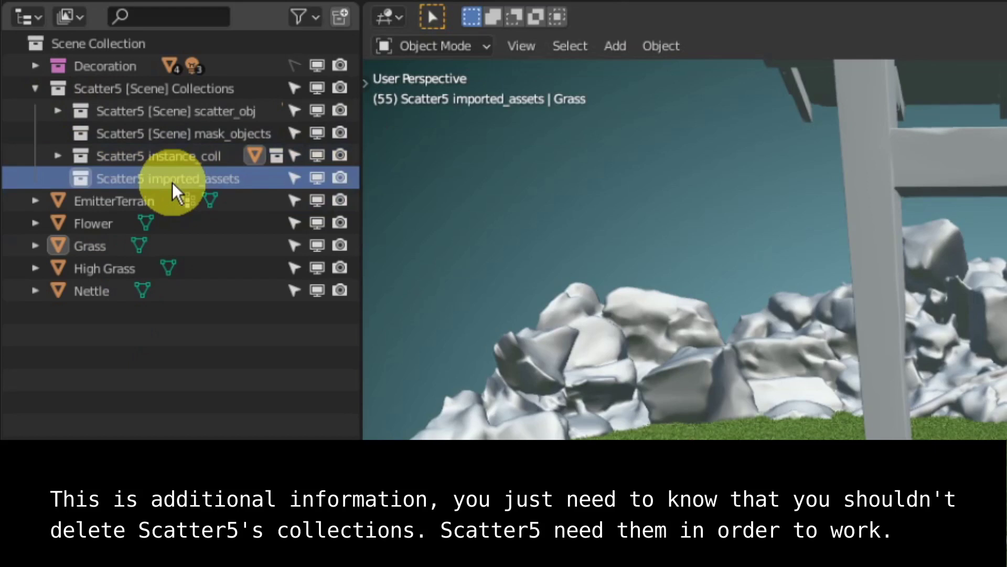
{"action": "left_click", "coordinate": [193, 139]}
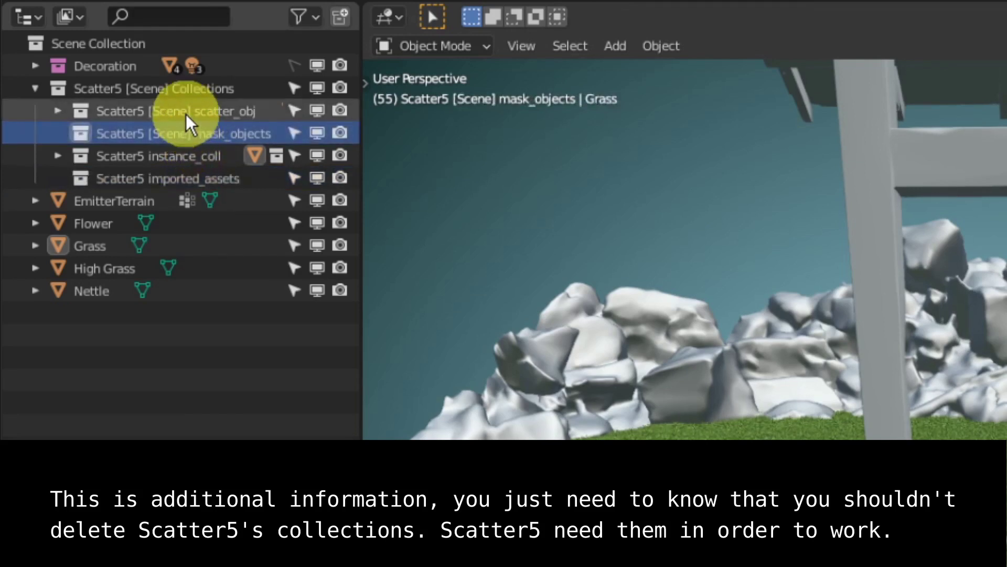
{"action": "left_click", "coordinate": [186, 115]}
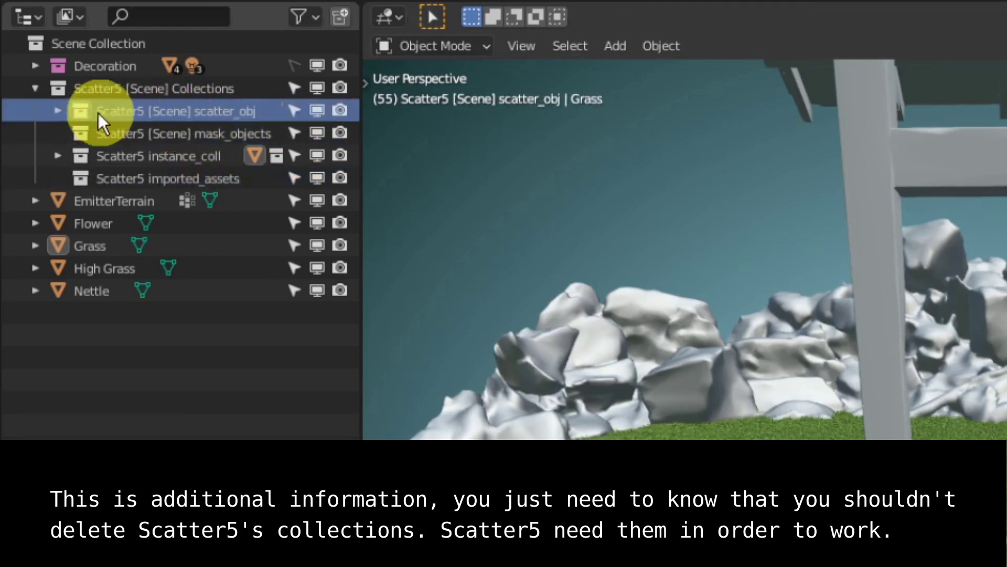
{"action": "left_click", "coordinate": [58, 112]}
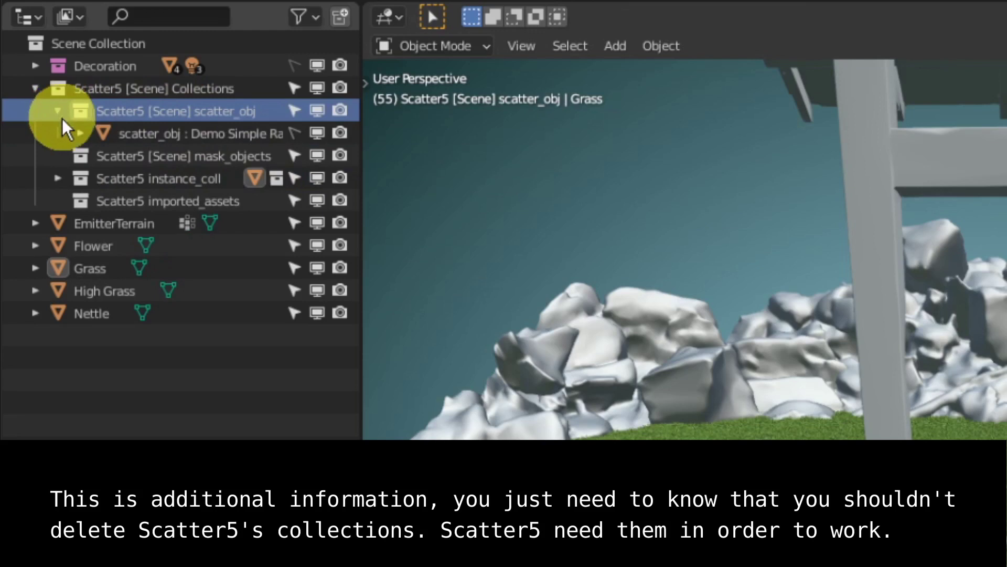
{"action": "left_click", "coordinate": [187, 132]}
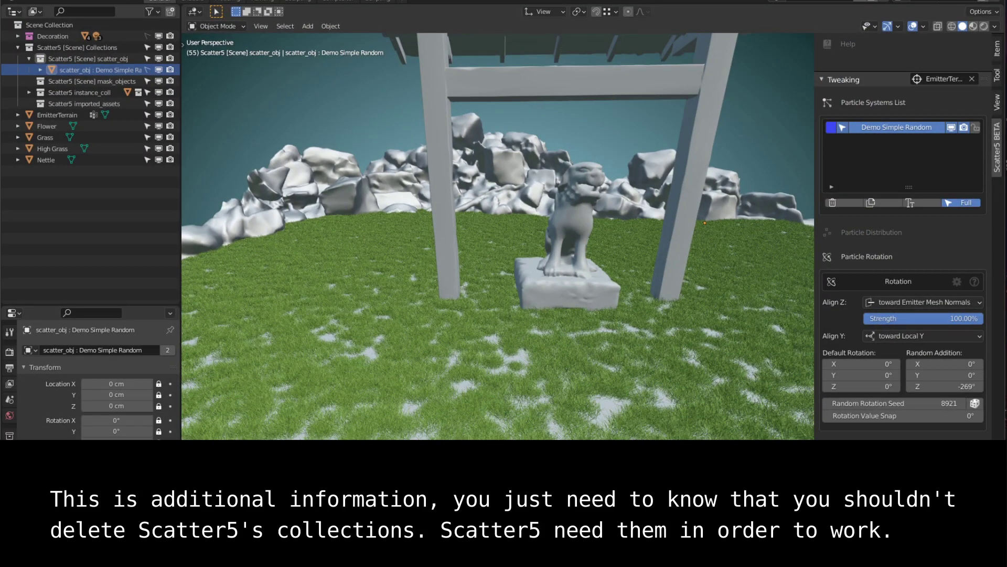
- Examine the SCATTER5_settings.001 node tree in a separate window, close that window and collapse the Scatter5 scene collections
{"action": "left_click_drag", "start_coordinate": [358, 438], "coordinate": [358, 88]}
{"action": "scroll", "coordinate": [450, 265], "scroll_direction": "down", "scroll_amount": 10}
{"action": "middle_click_drag", "start_coordinate": [493, 263], "coordinate": [843, 280]}
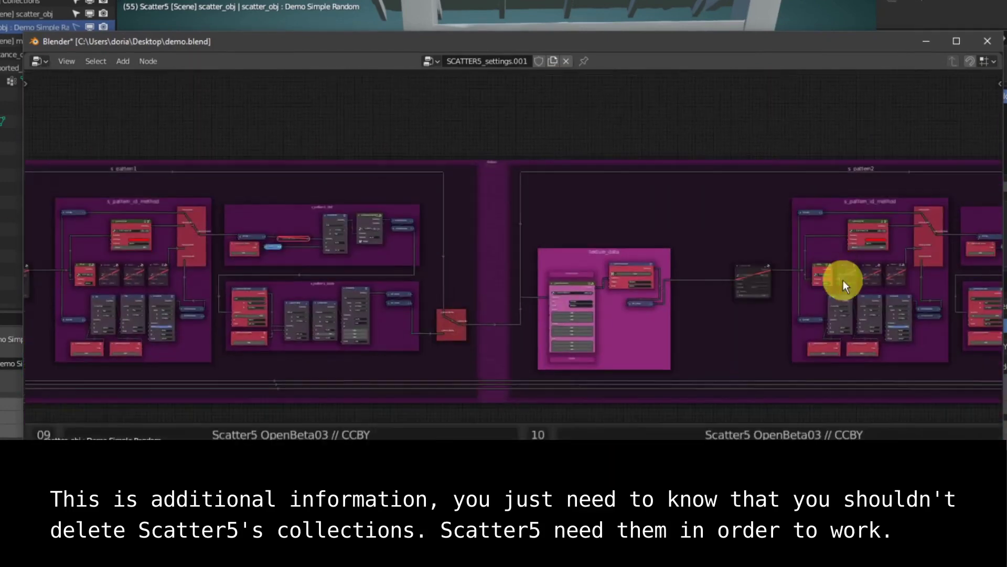
{"action": "scroll", "coordinate": [843, 281], "scroll_direction": "down", "scroll_amount": 12}
{"action": "middle_click_drag", "start_coordinate": [944, 331], "coordinate": [87, 326]}
{"action": "middle_click_drag", "start_coordinate": [903, 331], "coordinate": [337, 336]}
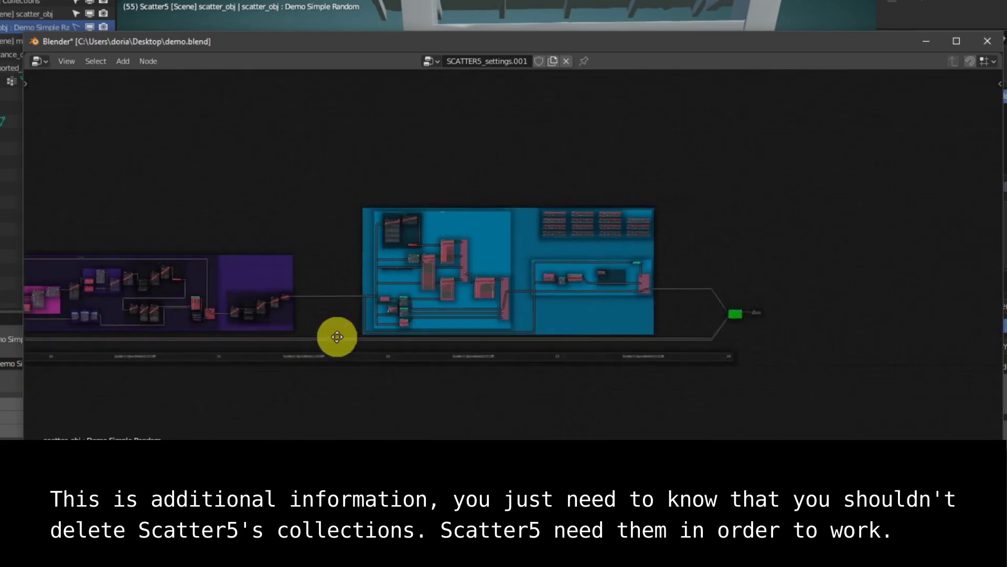
{"action": "left_click", "coordinate": [988, 41]}
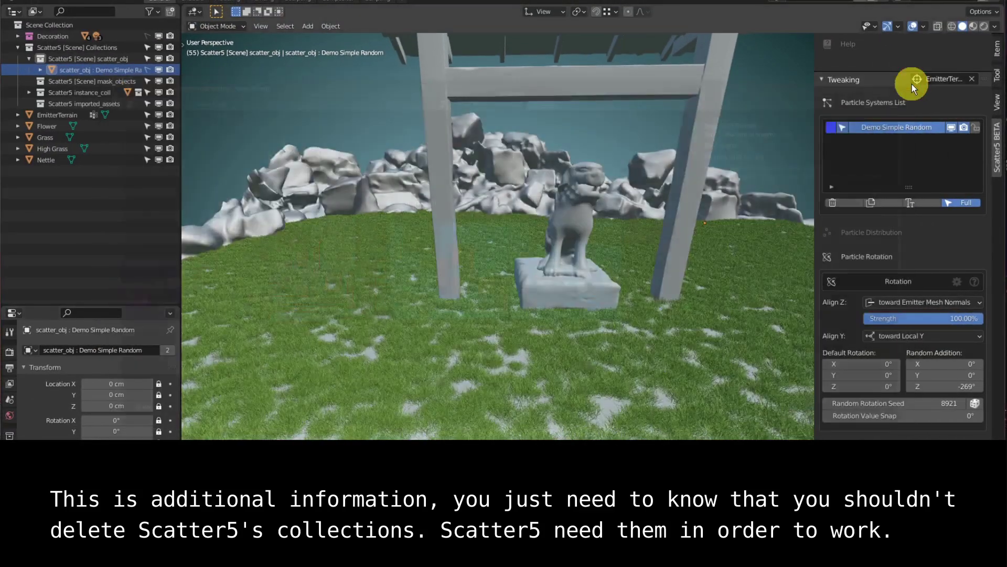
{"action": "left_click", "coordinate": [15, 48]}
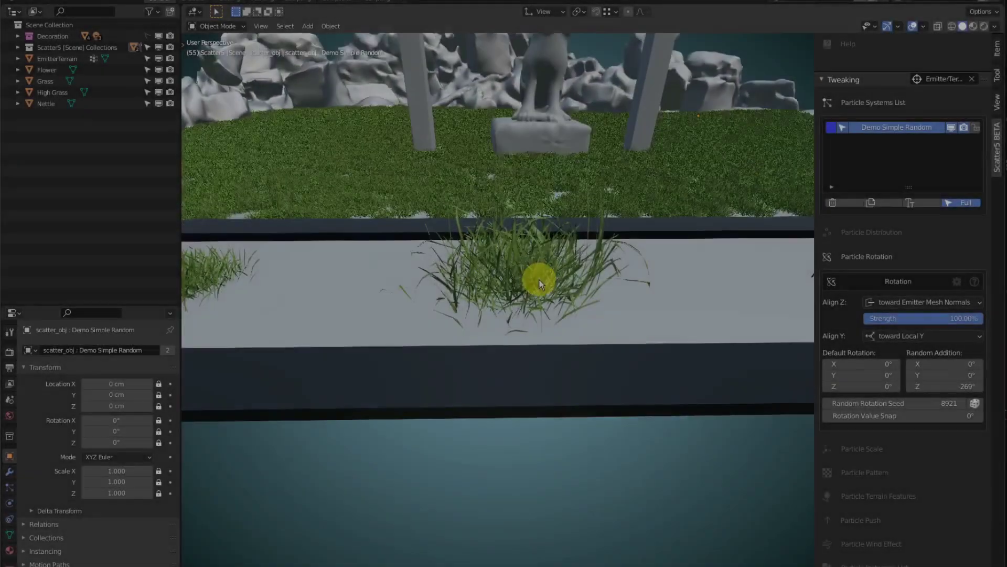
- Scatter the High Grass object over the terrain with the Demo Pattern Noise preset at 25 particles/m²
{"action": "left_click", "coordinate": [541, 275]}
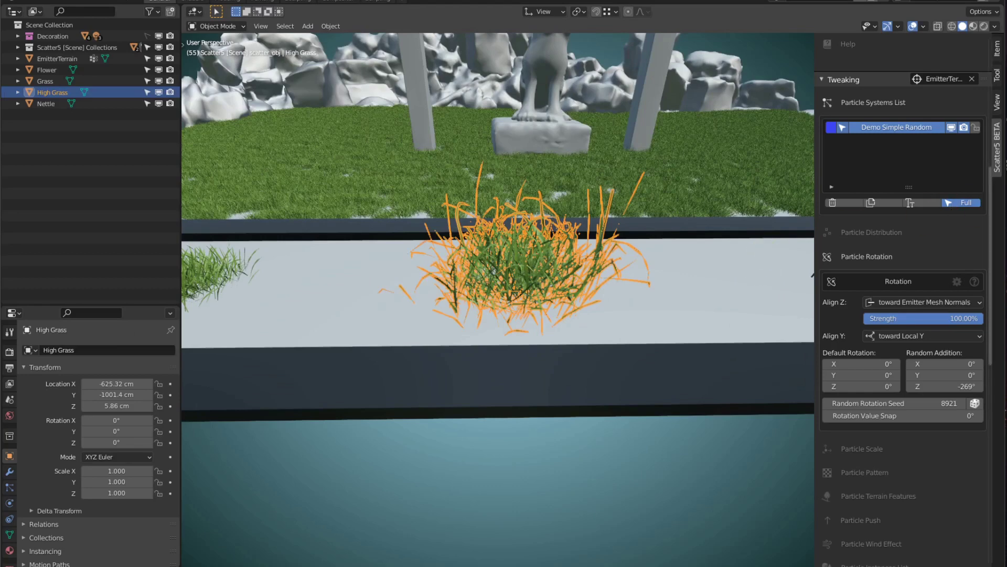
{"action": "middle_click_drag", "start_coordinate": [876, 171], "coordinate": [879, 474]}
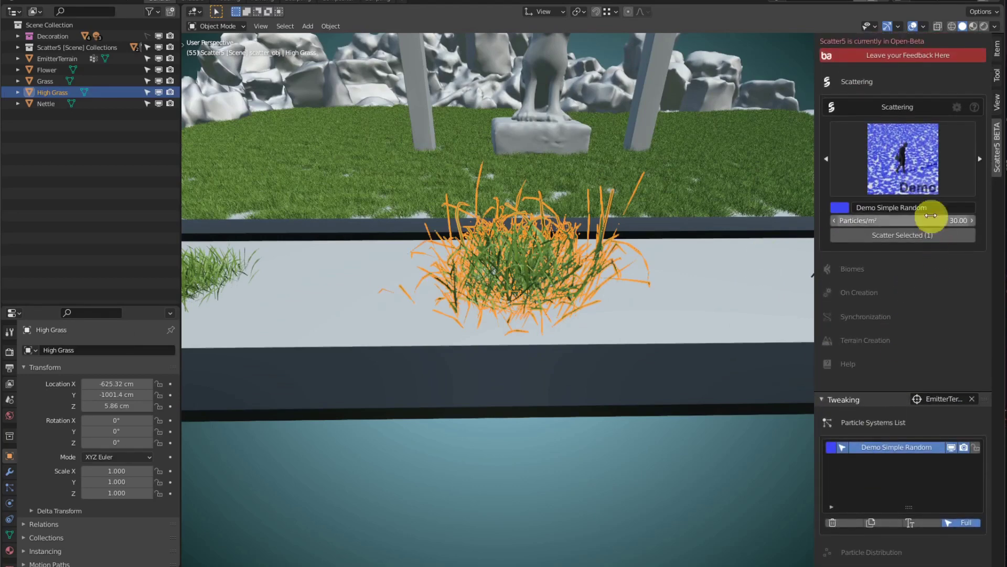
{"action": "left_click", "coordinate": [913, 168]}
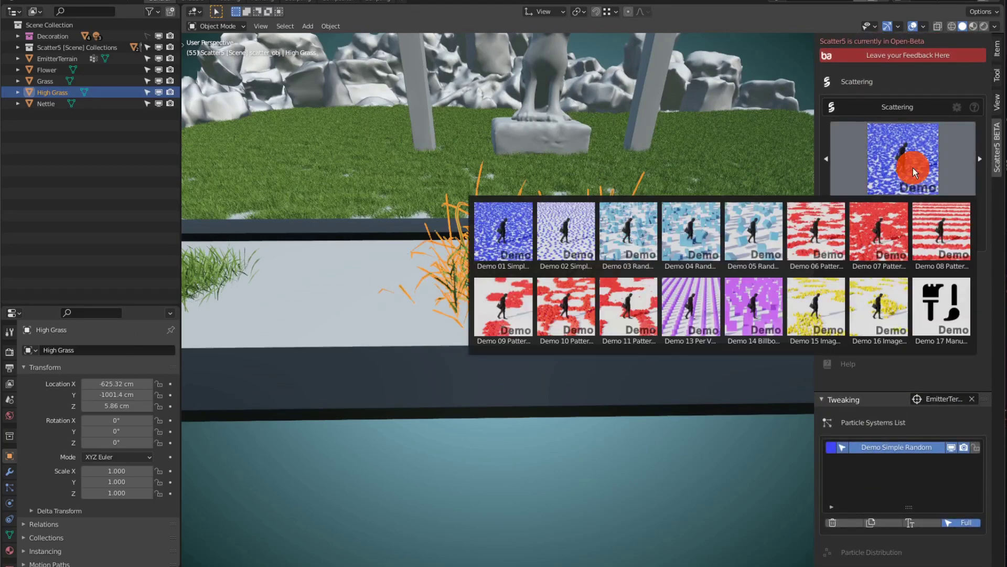
{"action": "left_click", "coordinate": [822, 237]}
{"action": "left_click", "coordinate": [850, 239]}
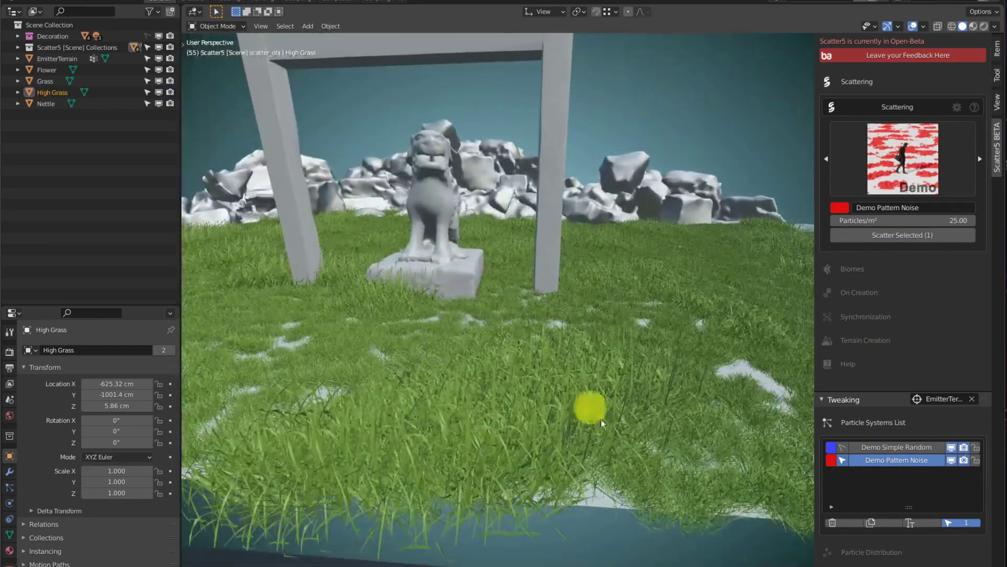
- Randomize the Demo Pattern Noise particles' Z rotation and set their distribution density to 12.31 particles/m²
{"action": "scroll", "coordinate": [878, 461], "scroll_direction": "down", "scroll_amount": 10}
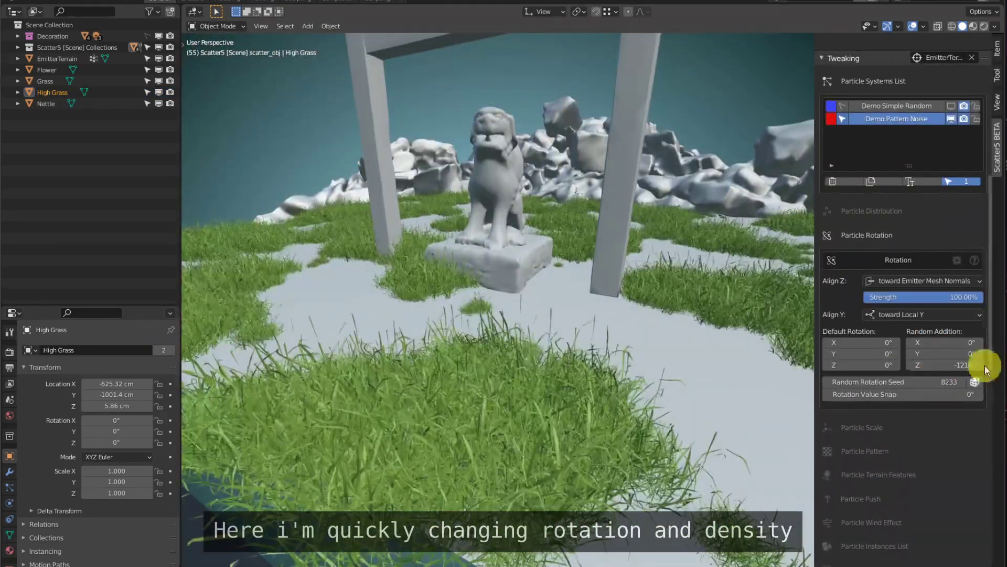
{"action": "left_click_drag", "start_coordinate": [912, 305], "coordinate": [668, 285]}
{"action": "scroll", "coordinate": [888, 360], "scroll_direction": "down", "scroll_amount": 1}
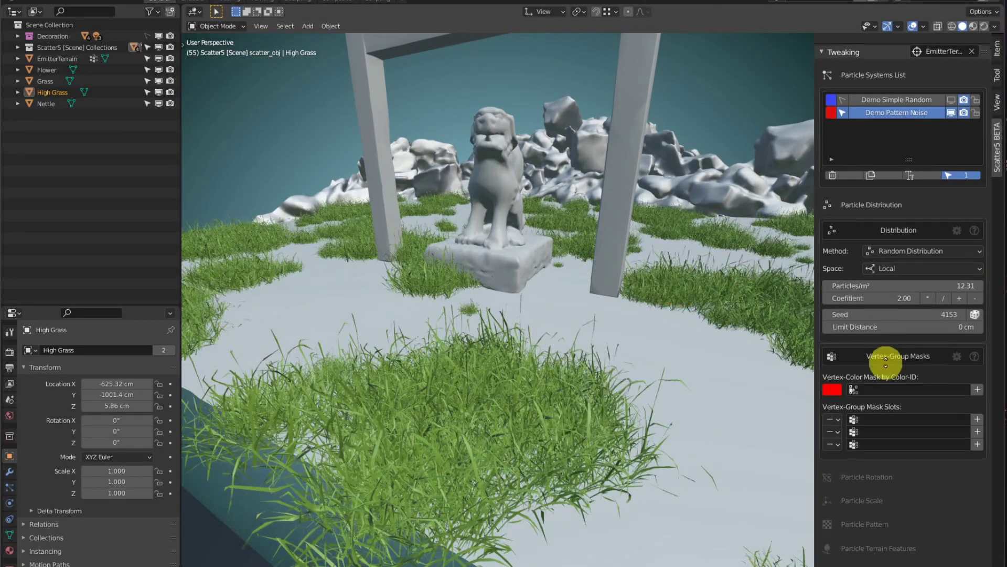
{"action": "left_click", "coordinate": [866, 207]}
- Open the Demo Pattern Noise system's pattern settings and set Pattern 1's texture projection location to 0 on all axes
{"action": "middle_click_drag", "start_coordinate": [735, 246], "coordinate": [433, 288]}
{"action": "scroll", "coordinate": [480, 279], "scroll_direction": "up", "scroll_amount": 5}
{"action": "scroll", "coordinate": [493, 285], "scroll_direction": "up", "scroll_amount": 2}
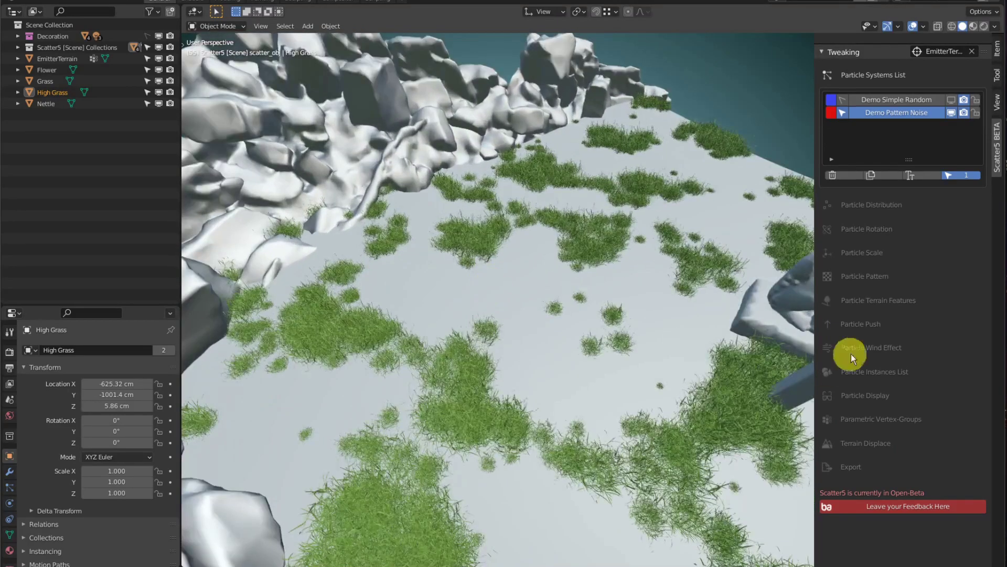
{"action": "scroll", "coordinate": [861, 325], "scroll_direction": "down", "scroll_amount": 1}
{"action": "left_click", "coordinate": [869, 259]}
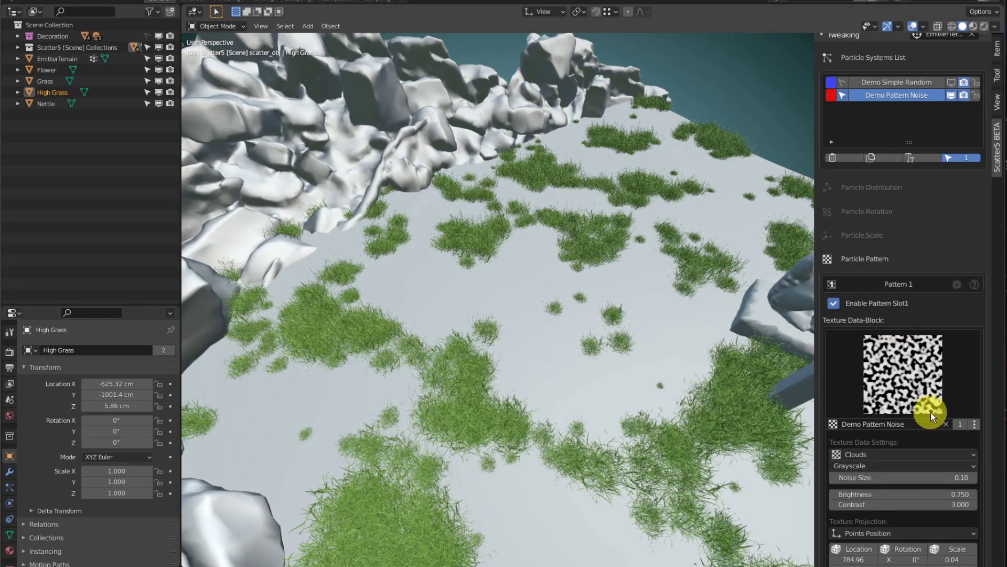
{"action": "scroll", "coordinate": [930, 413], "scroll_direction": "down", "scroll_amount": 8}
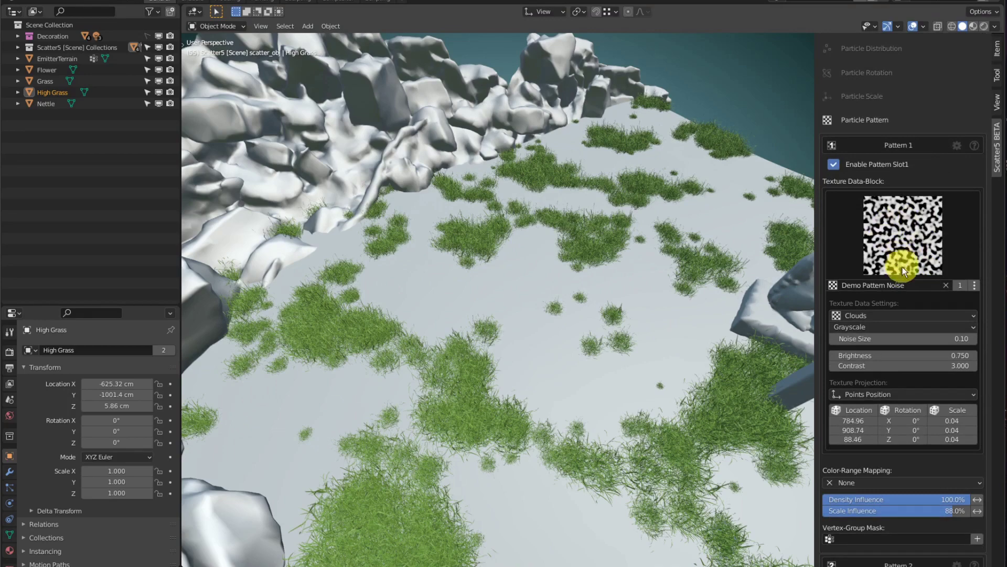
{"action": "left_click", "coordinate": [865, 285]}
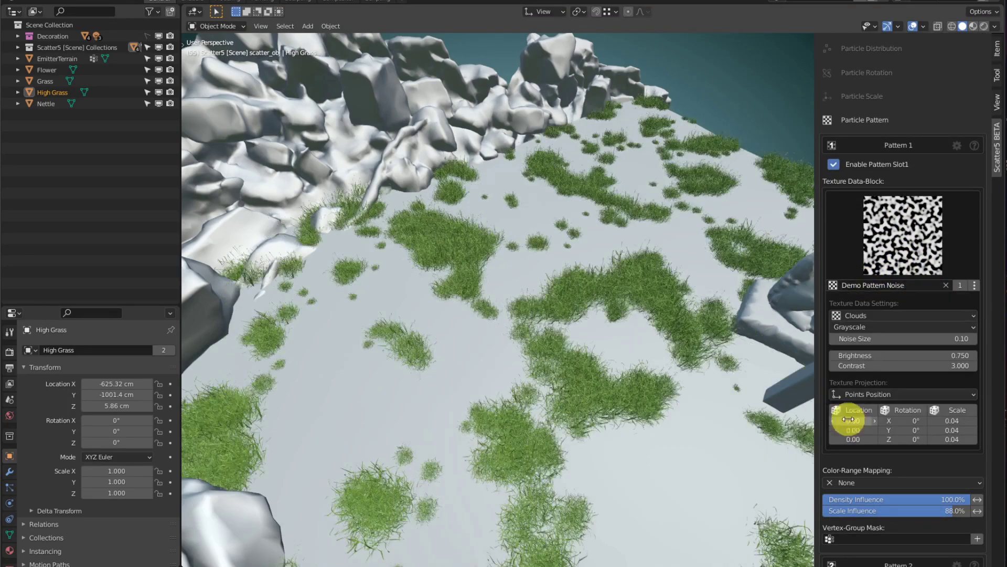
- Set Pattern 1's texture projection scale to 0.03 in X, -0.03 in Y and 0.03 in Z
{"action": "left_click_drag", "start_coordinate": [850, 421], "coordinate": [806, 425]}
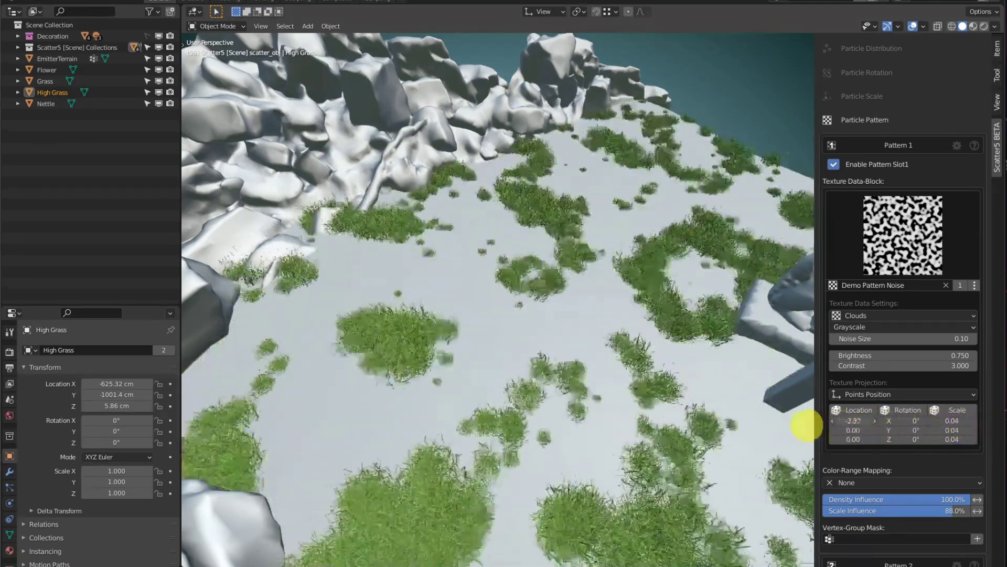
{"action": "right_click", "coordinate": [806, 425]}
{"action": "left_click_drag", "start_coordinate": [895, 441], "coordinate": [954, 437]}
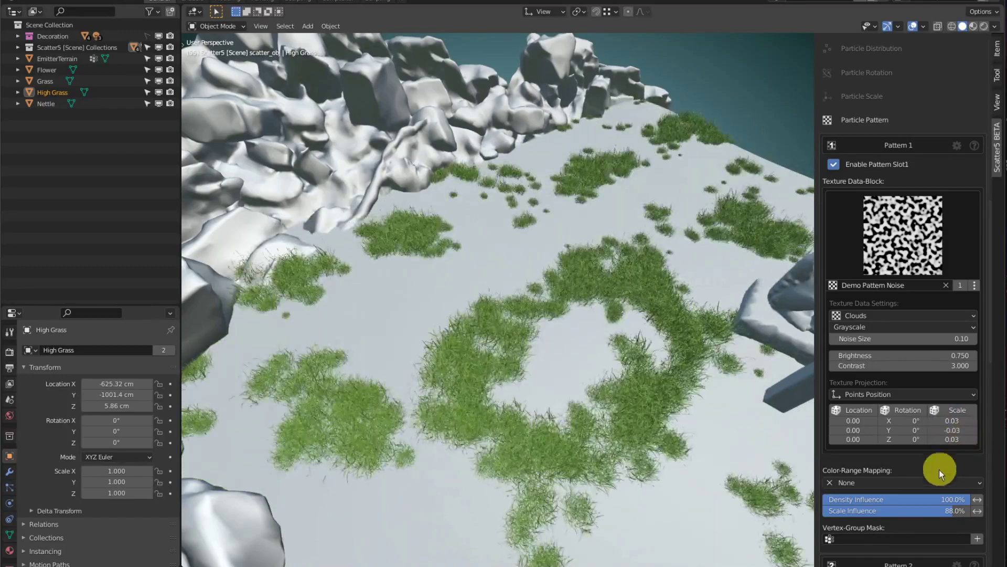
{"action": "scroll", "coordinate": [939, 471], "scroll_direction": "down", "scroll_amount": 4}
{"action": "middle_click_drag", "start_coordinate": [701, 407], "coordinate": [562, 360]}
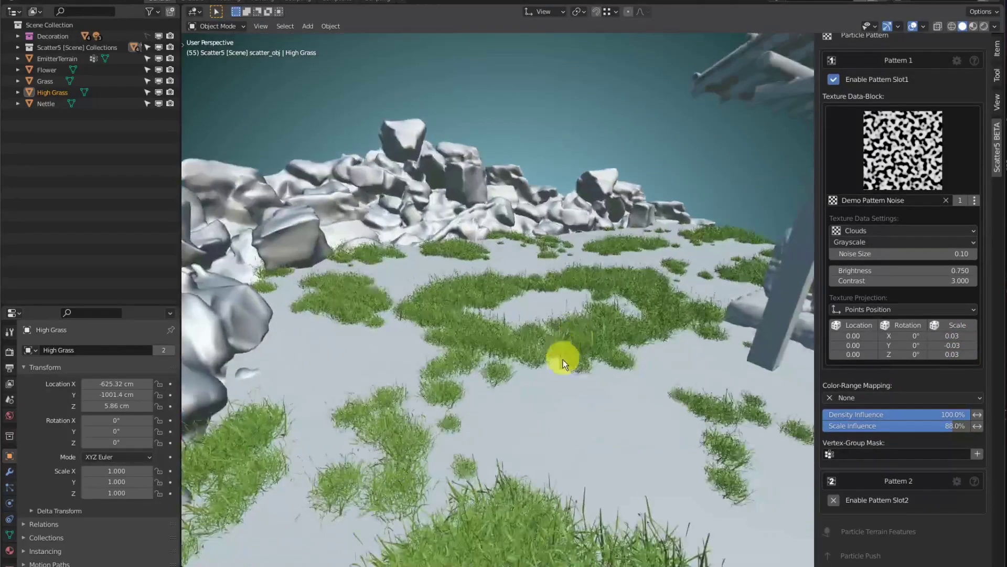
- Show the Demo Simple Random grass in the viewport again and preview the scene in rendered shading before returning to solid shading
{"action": "scroll", "coordinate": [562, 360], "scroll_direction": "up", "scroll_amount": 2}
{"action": "left_click_drag", "start_coordinate": [922, 414], "coordinate": [927, 435]}
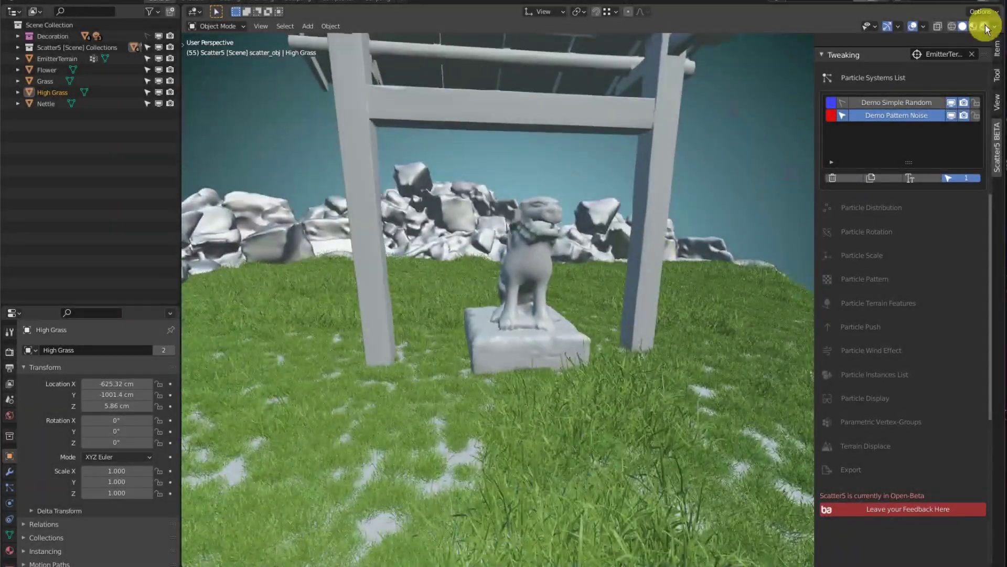
{"action": "left_click", "coordinate": [984, 27]}
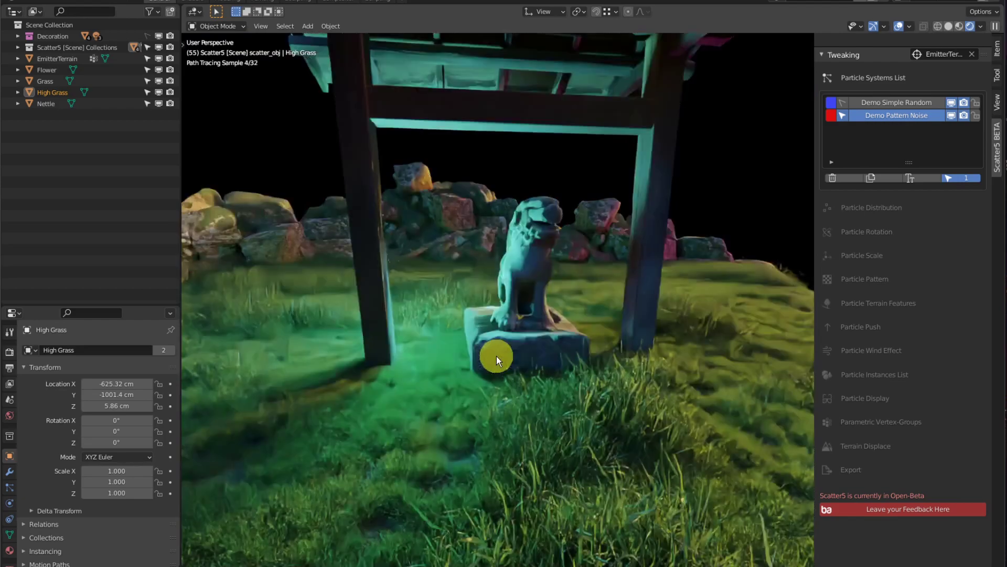
{"action": "left_click", "coordinate": [948, 26]}
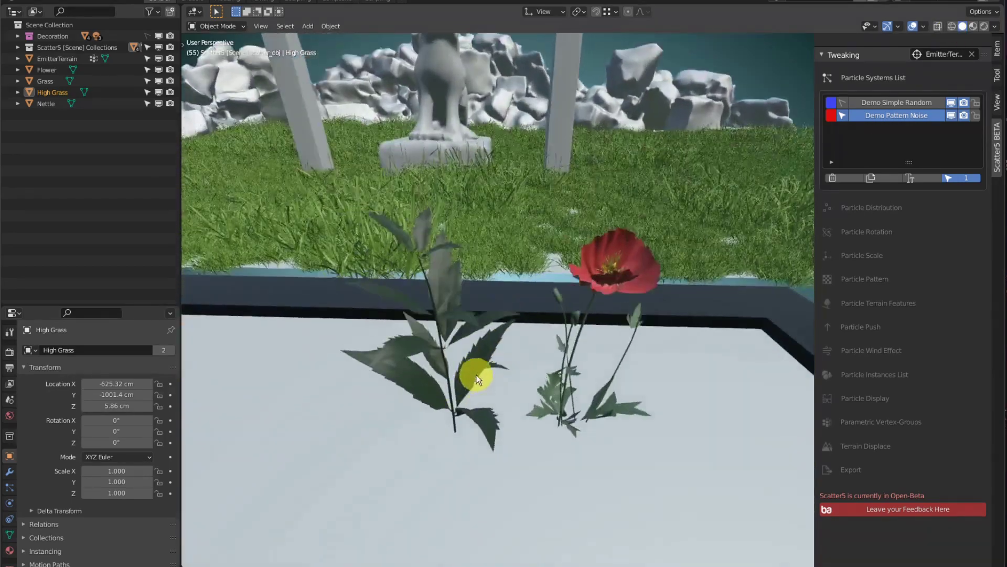
- Scatter the Nettle and Flower objects together with the Demo Simple Limit Distance preset at 70 particles/m²
{"action": "left_click", "coordinate": [476, 375]}
{"action": "left_click", "coordinate": [629, 264], "text": "shift"}
{"action": "scroll", "coordinate": [899, 461], "scroll_direction": "up", "scroll_amount": 10}
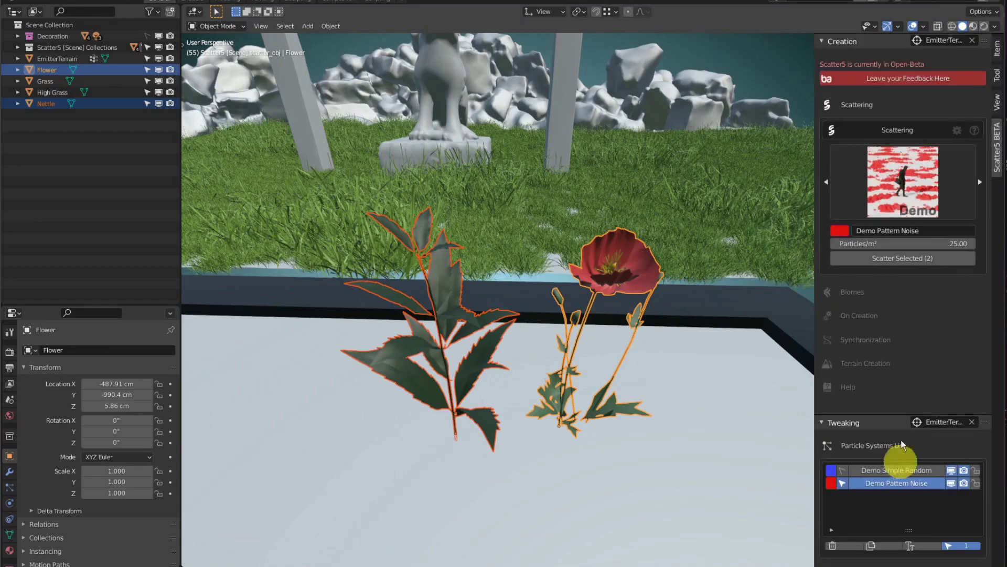
{"action": "left_click", "coordinate": [905, 173]}
{"action": "left_click", "coordinate": [586, 269]}
{"action": "scroll", "coordinate": [586, 269], "scroll_direction": "down", "scroll_amount": 8}
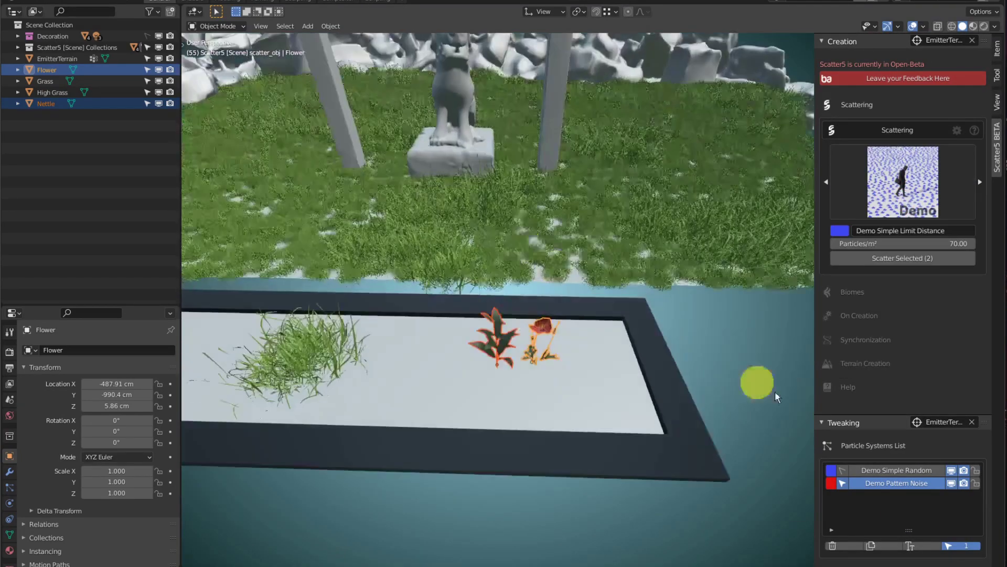
{"action": "left_click", "coordinate": [955, 499]}
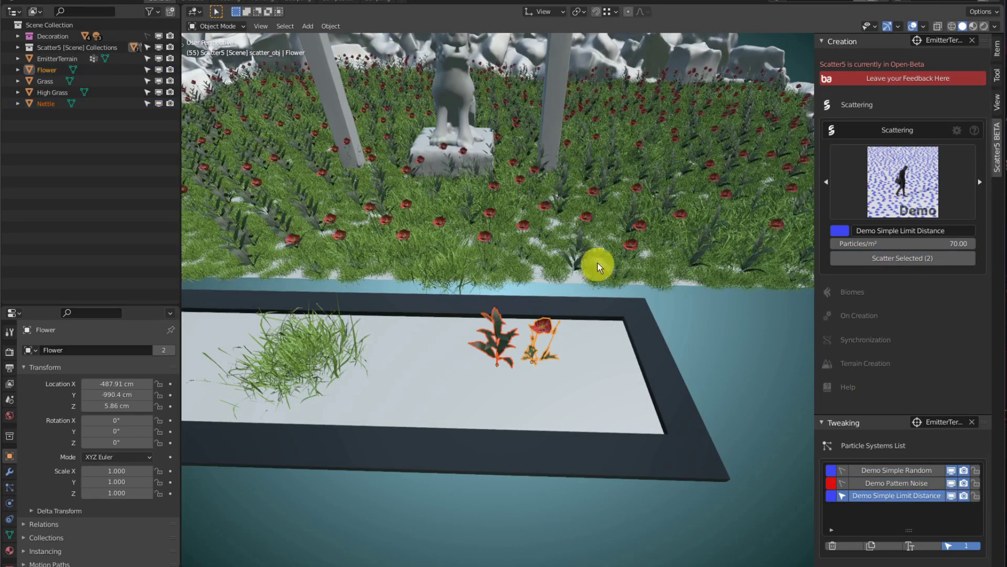
- Rename the three particle systems Grass, Grass Clump and Flower, and color them green, green and red
{"action": "middle_click_drag", "start_coordinate": [597, 263], "coordinate": [599, 282]}
{"action": "middle_click_drag", "start_coordinate": [600, 153], "coordinate": [597, 367], "text": "shift"}
{"action": "middle_click_drag", "start_coordinate": [597, 367], "coordinate": [476, 322]}
{"action": "scroll", "coordinate": [872, 425], "scroll_direction": "down", "scroll_amount": 3}
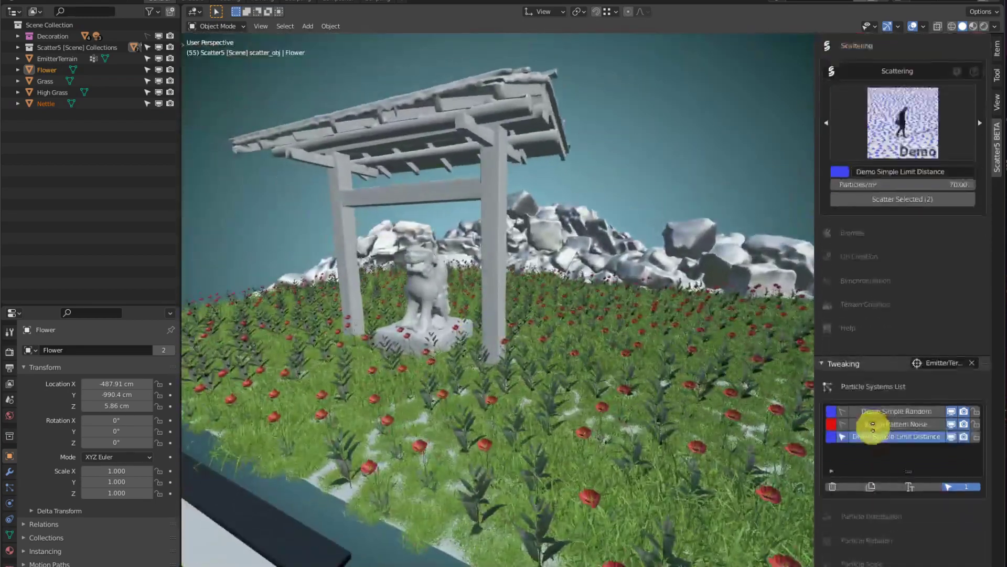
{"action": "scroll", "coordinate": [873, 425], "scroll_direction": "down", "scroll_amount": 4}
{"action": "double_click", "coordinate": [899, 278]}
{"action": "type", "text": "gRASS"}
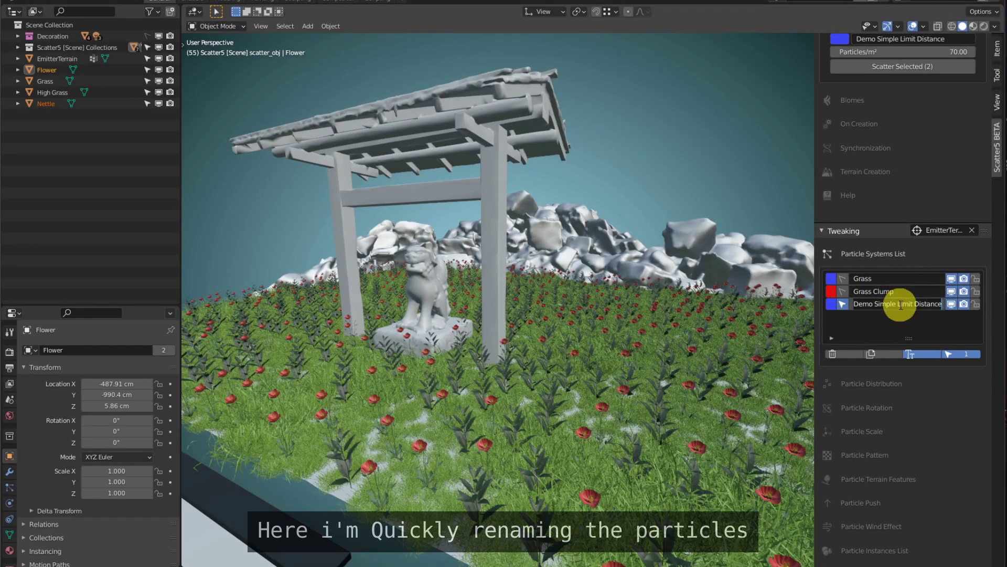
{"action": "left_click", "coordinate": [832, 292]}
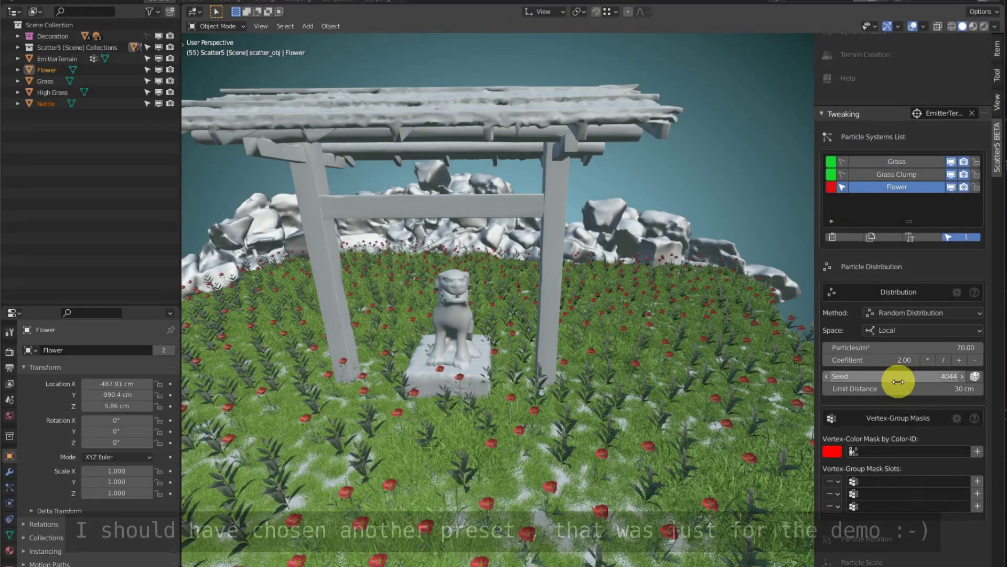
- Set the Flower system's limit distance to 0 cm and its density to 43.99 particles/m²
{"action": "left_click_drag", "start_coordinate": [898, 384], "coordinate": [877, 389]}
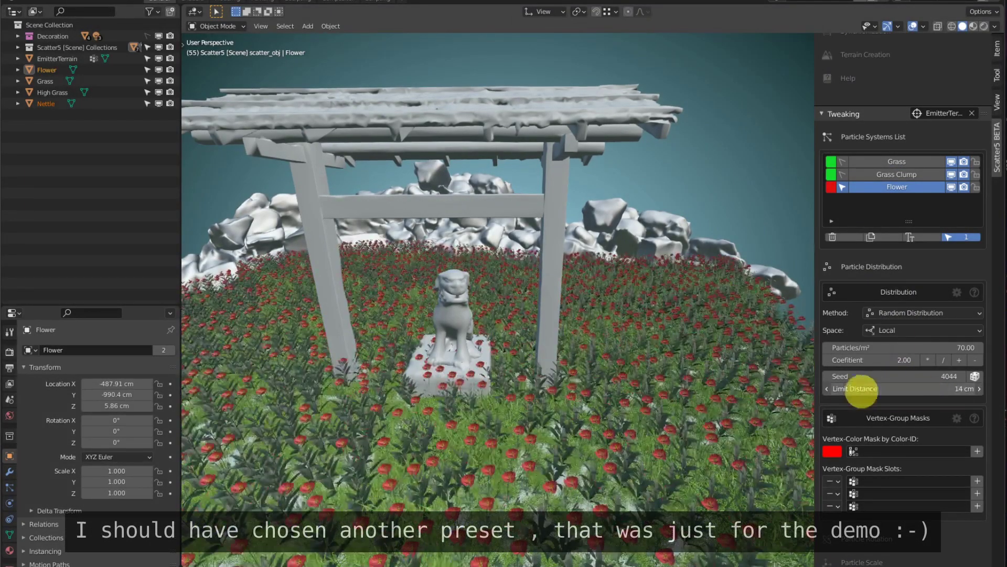
{"action": "left_click_drag", "start_coordinate": [925, 349], "coordinate": [505, 312]}
{"action": "middle_click_drag", "start_coordinate": [505, 312], "coordinate": [534, 292]}
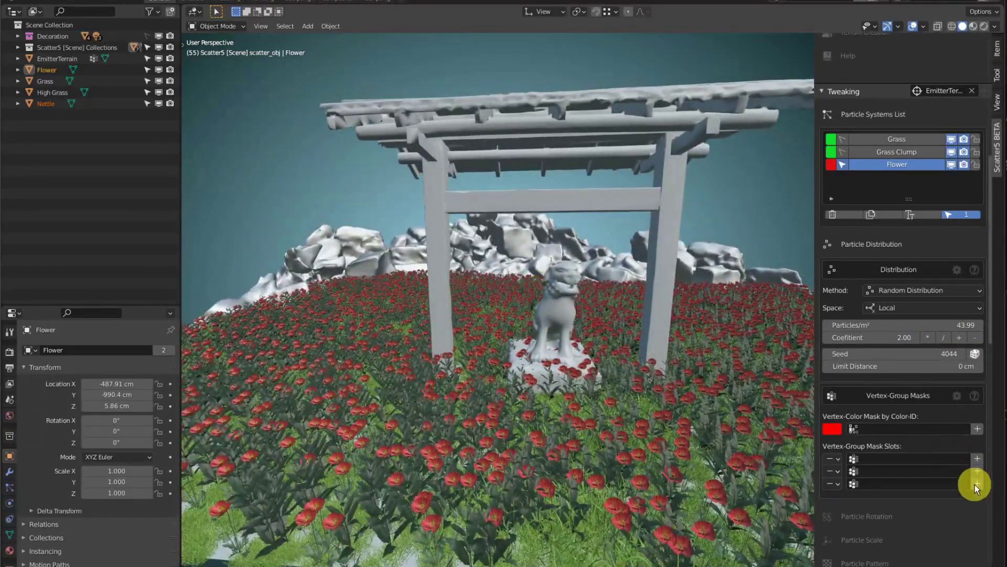
- Weight-paint a new vertex-group mask for the Flower system in the third mask slot and reverse the mask's influence
{"action": "left_click", "coordinate": [978, 484]}
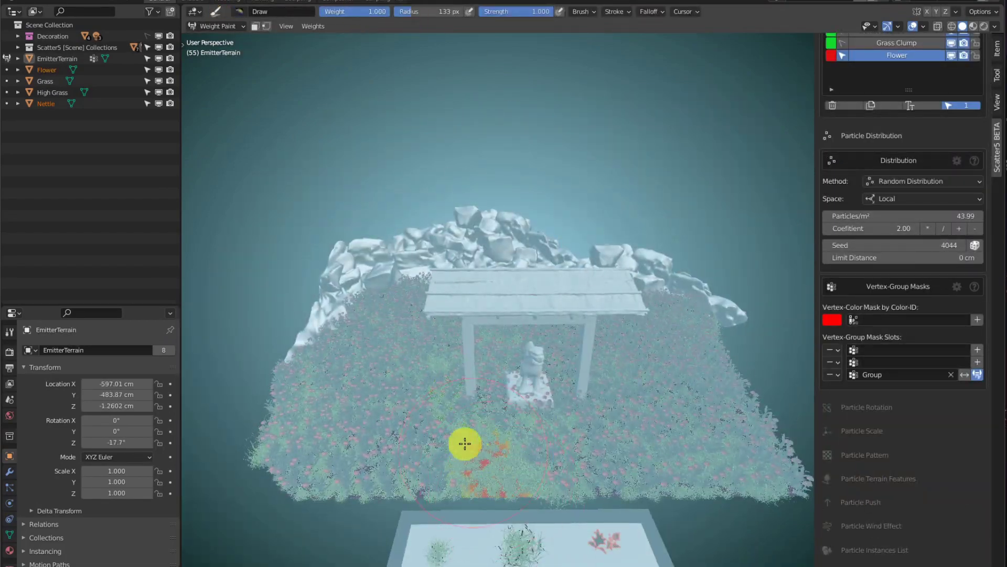
{"action": "middle_click_drag", "start_coordinate": [346, 394], "coordinate": [355, 250]}
{"action": "scroll", "coordinate": [355, 249], "scroll_direction": "up", "scroll_amount": 3}
{"action": "left_click", "coordinate": [912, 26]}
{"action": "middle_click_drag", "start_coordinate": [414, 315], "coordinate": [598, 362]}
{"action": "scroll", "coordinate": [522, 334], "scroll_direction": "down", "scroll_amount": 4}
{"action": "left_click", "coordinate": [964, 375]}
{"action": "middle_click_drag", "start_coordinate": [498, 320], "coordinate": [436, 65]}
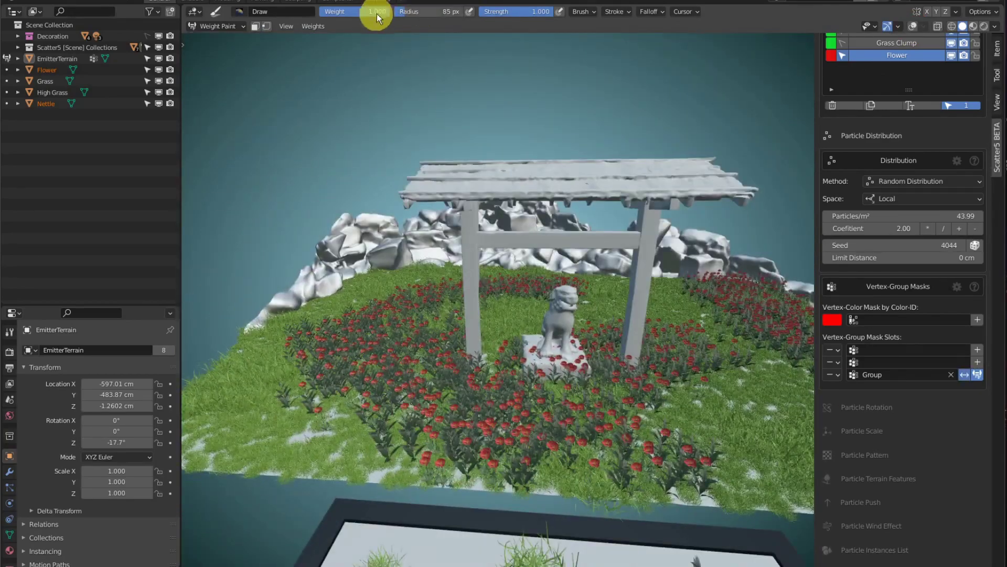
- Set the brush weight to 0 and paint flowers away around the statue and in front of the gate
{"action": "left_click_drag", "start_coordinate": [377, 14], "coordinate": [321, 13]}
{"action": "mouse_move", "coordinate": [524, 346]}
{"action": "left_mouse_down"}
{"action": "mouse_move", "coordinate": [368, 386]}
{"action": "mouse_move", "coordinate": [432, 409]}
{"action": "left_mouse_up"}
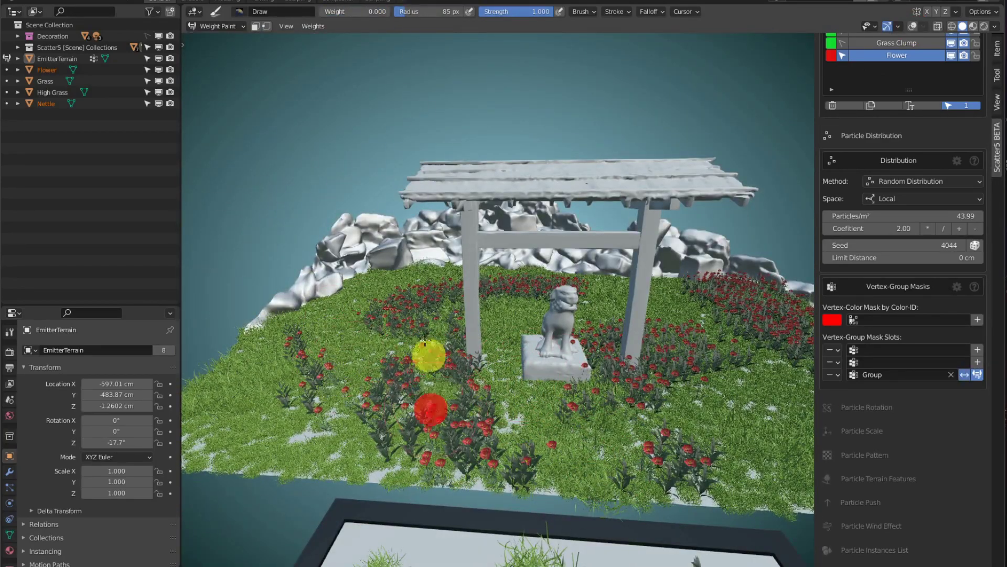
{"action": "mouse_move", "coordinate": [430, 355]}
{"action": "middle_mouse_down"}
{"action": "mouse_move", "coordinate": [449, 337]}
{"action": "mouse_move", "coordinate": [431, 303]}
{"action": "middle_mouse_up"}
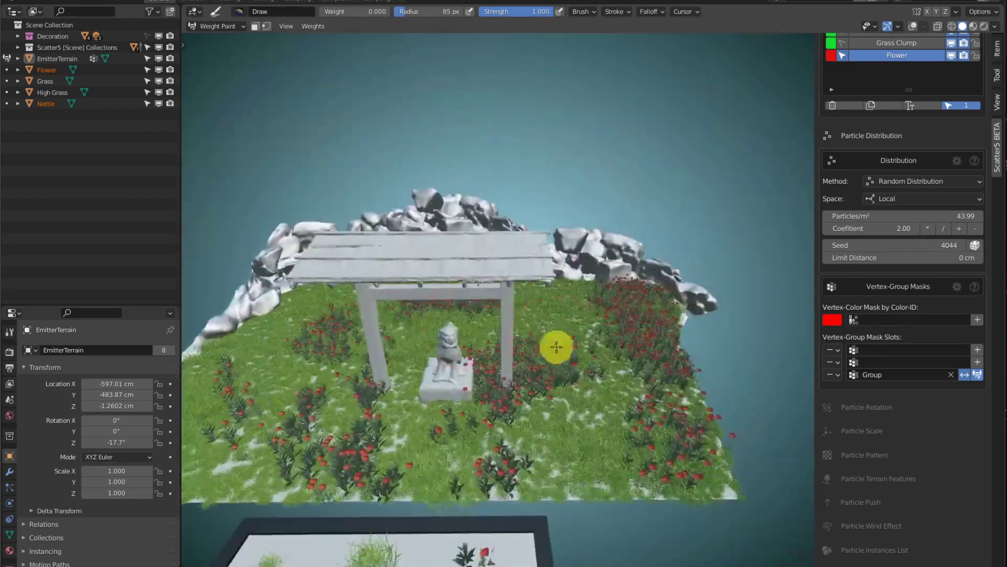
- Hide all three particle systems in the viewport, leave Weight Paint and inspect the EmitterTerrain mesh in Edit Mode before returning to Object Mode
{"action": "scroll", "coordinate": [929, 362], "scroll_direction": "up", "scroll_amount": 10}
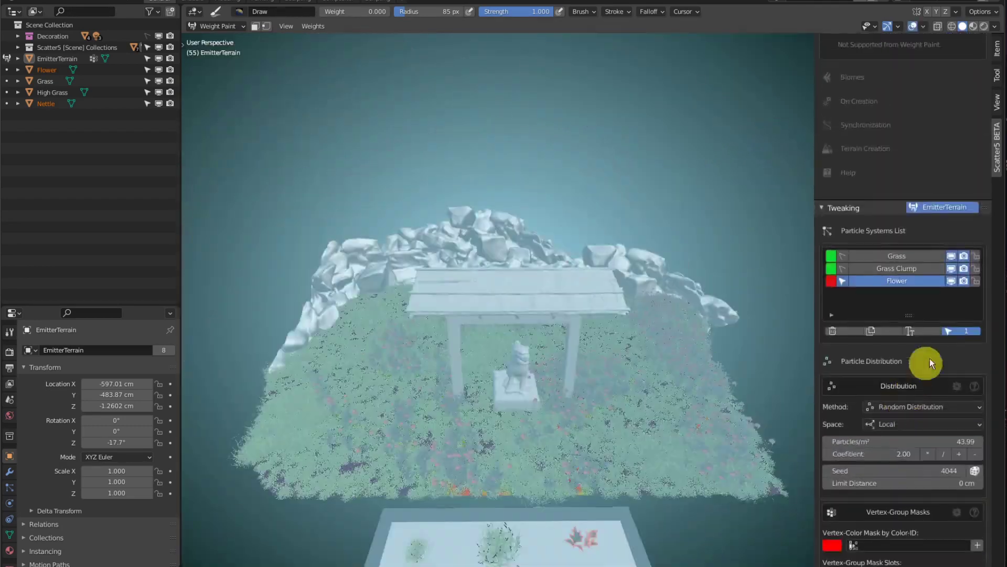
{"action": "left_click_drag", "start_coordinate": [953, 282], "coordinate": [950, 257]}
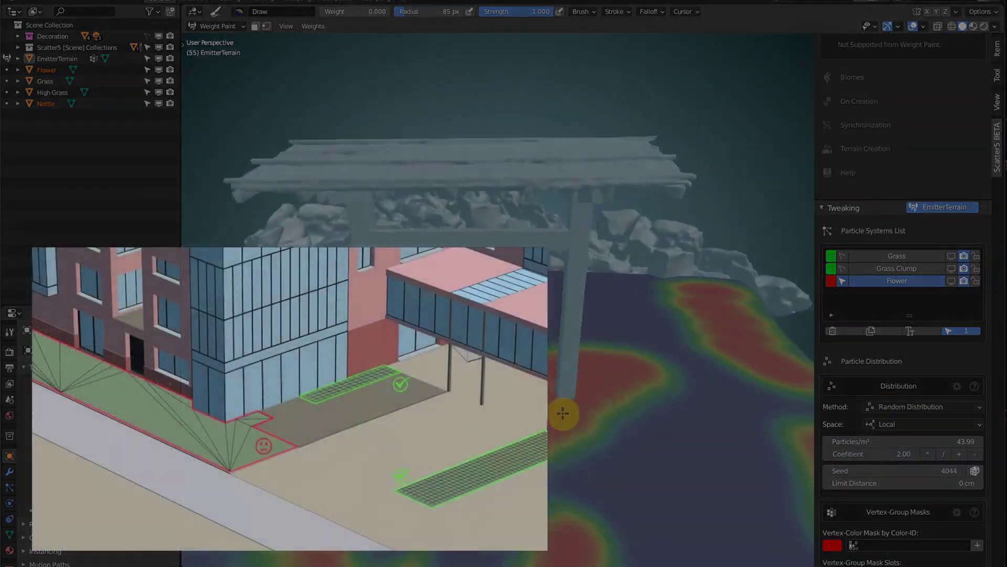
{"action": "middle_click_drag", "start_coordinate": [565, 406], "coordinate": [565, 410]}
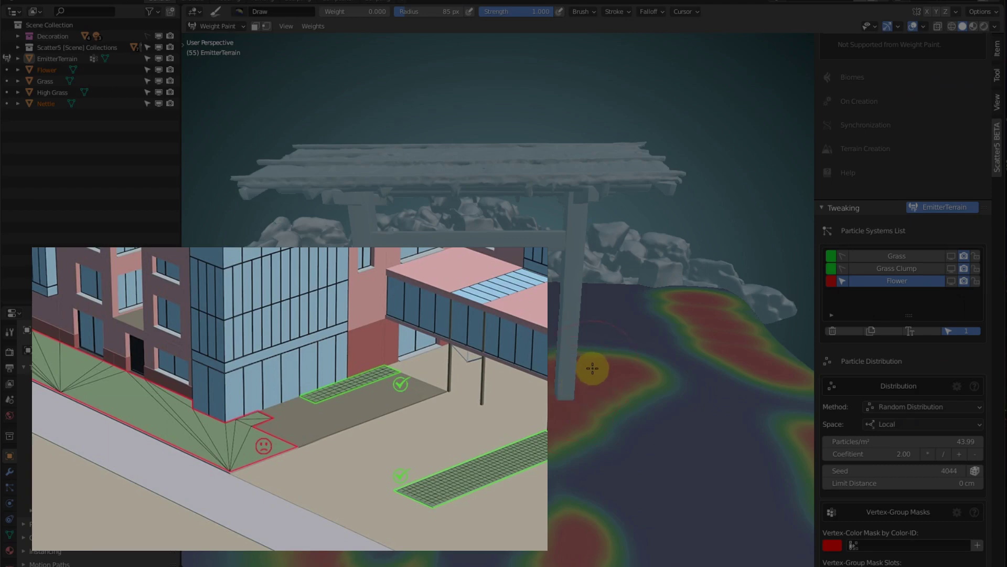
{"action": "key", "text": "ctrl+Tab"}
{"action": "left_click", "coordinate": [627, 377]}
{"action": "key", "text": "Tab"}
{"action": "mouse_move", "coordinate": [607, 379]}
{"action": "middle_mouse_down"}
{"action": "mouse_move", "coordinate": [593, 403]}
{"action": "mouse_move", "coordinate": [602, 404]}
{"action": "mouse_move", "coordinate": [609, 383]}
{"action": "middle_mouse_up"}
{"action": "key", "text": "Tab"}
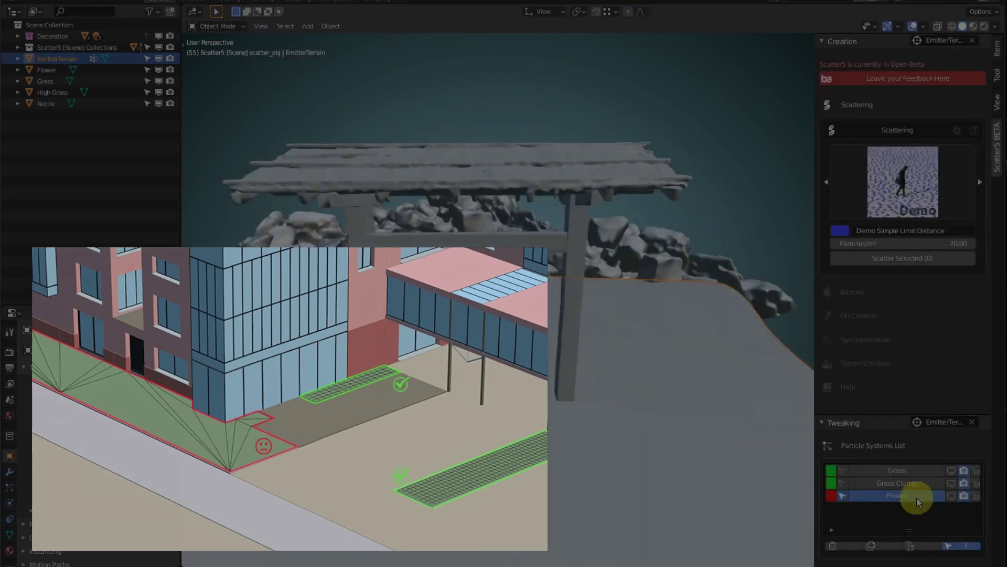
- Show the Flower, Grass Clump and Grass particle systems in the viewport again
{"action": "left_click", "coordinate": [951, 495]}
{"action": "left_click", "coordinate": [953, 486]}
{"action": "left_click", "coordinate": [953, 470]}
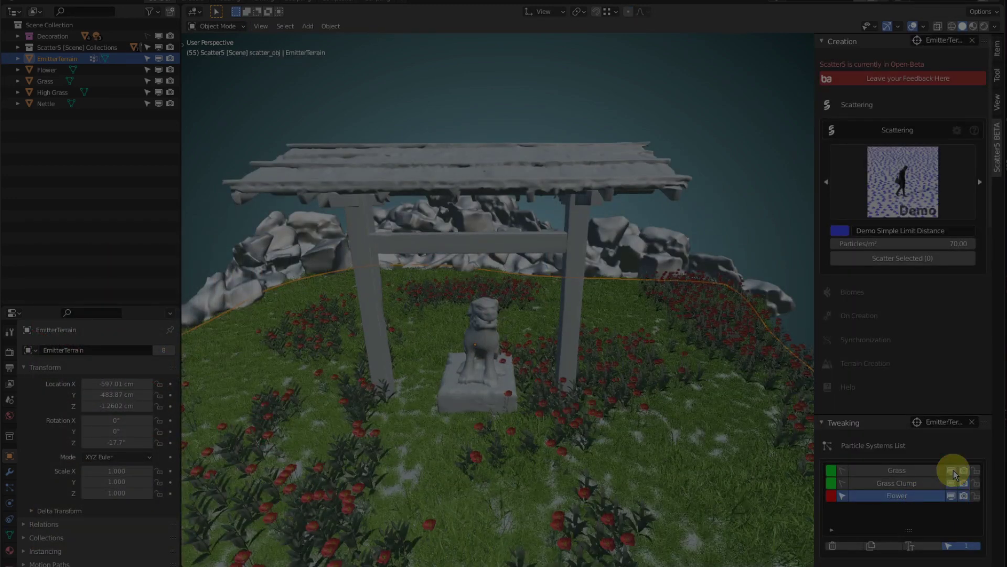
- View the Grass, Grass Clump and Flower particle systems one at a time in the viewport and show all three together again
{"action": "middle_click_drag", "start_coordinate": [686, 438], "coordinate": [636, 427]}
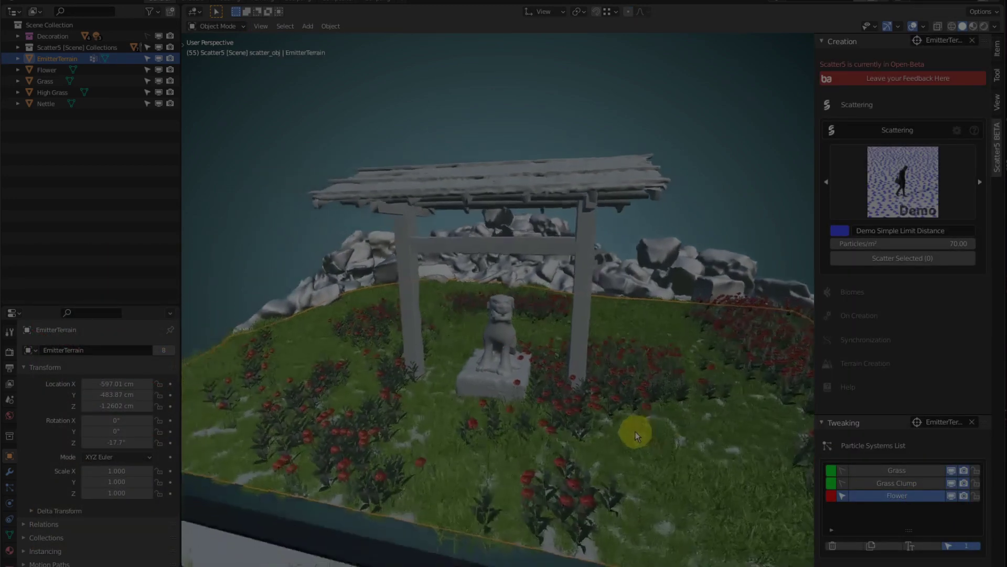
{"action": "left_click", "coordinate": [890, 470]}
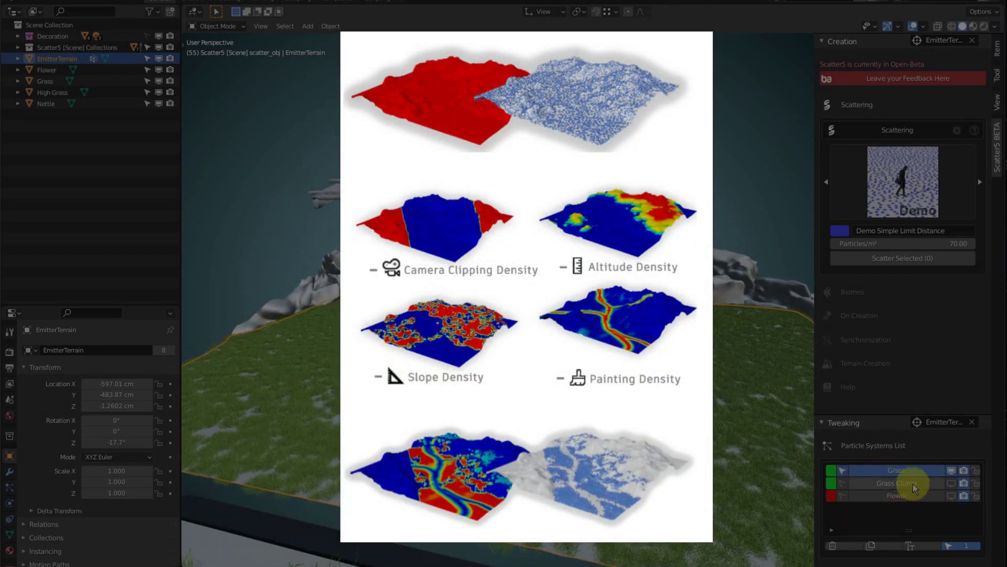
{"action": "left_click", "coordinate": [914, 483]}
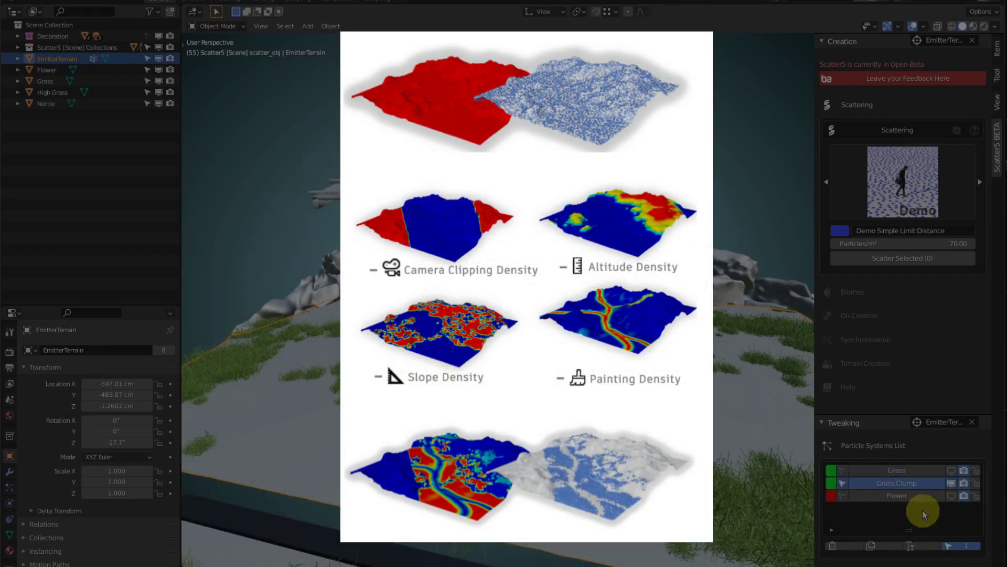
{"action": "left_click", "coordinate": [898, 499]}
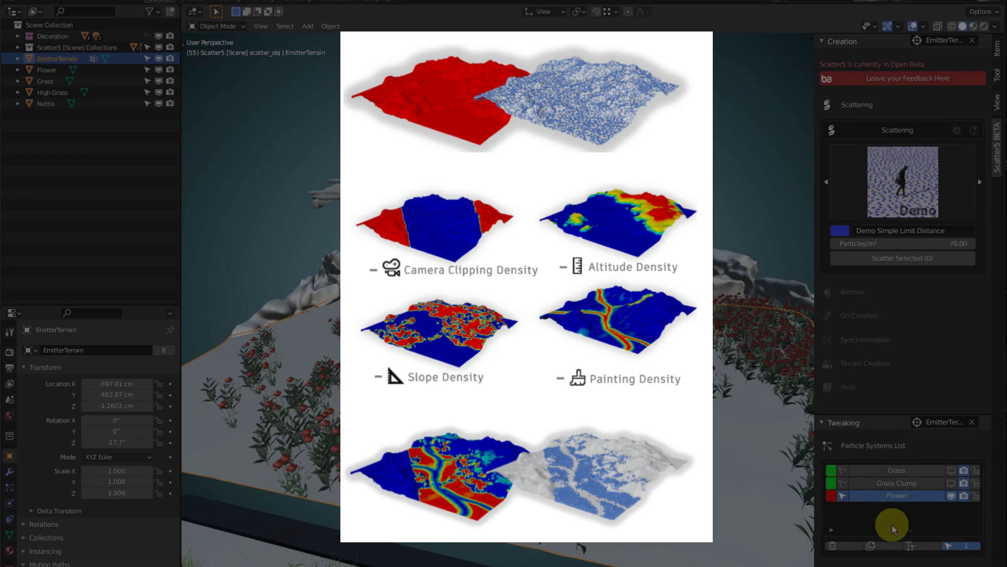
{"action": "left_click", "coordinate": [951, 483]}
{"action": "left_click", "coordinate": [951, 470]}
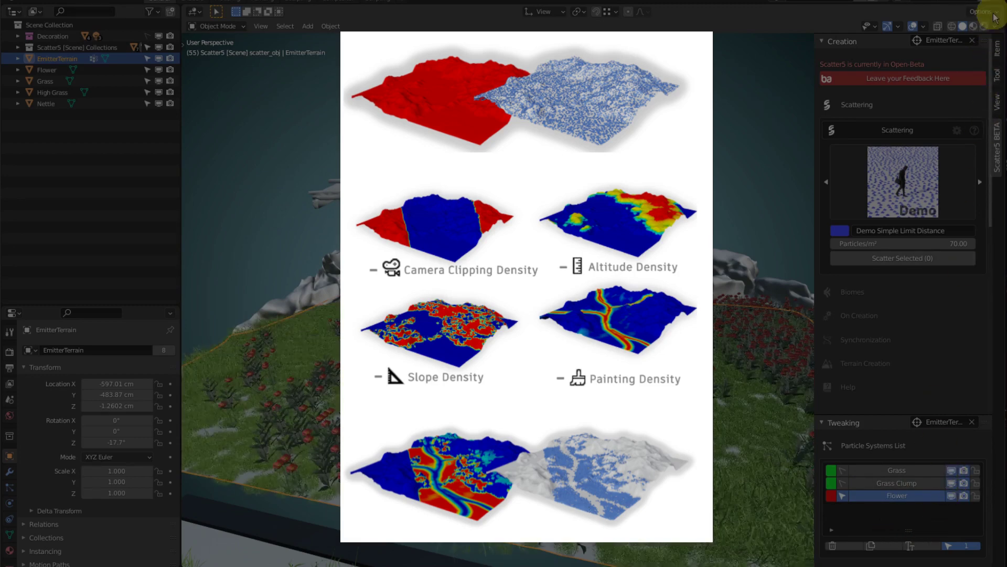
- Switch the viewport to Rendered shading, deselect the EmitterTerrain and inspect the scattered vegetation around the statue up close
{"action": "left_click", "coordinate": [985, 27]}
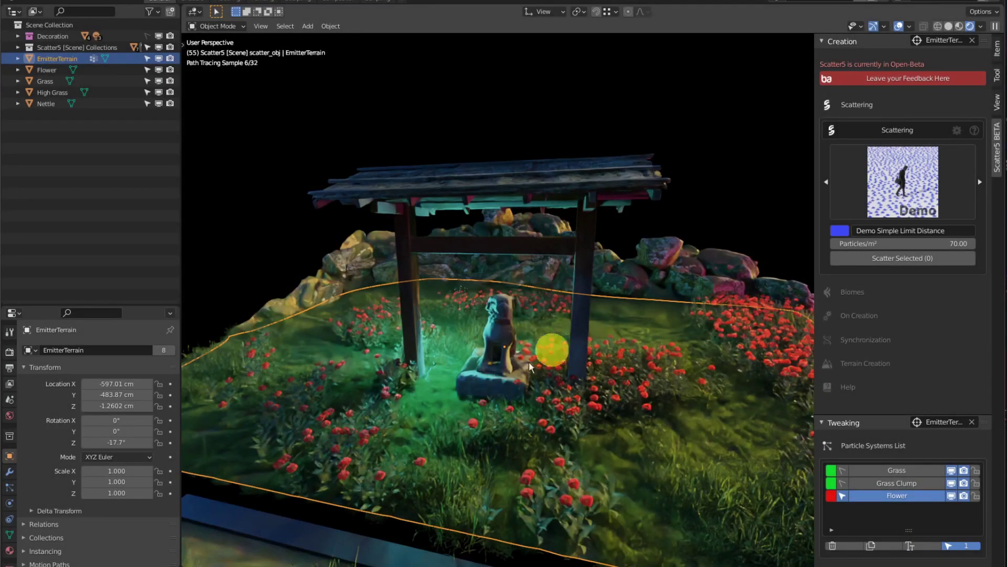
{"action": "left_click", "coordinate": [747, 181]}
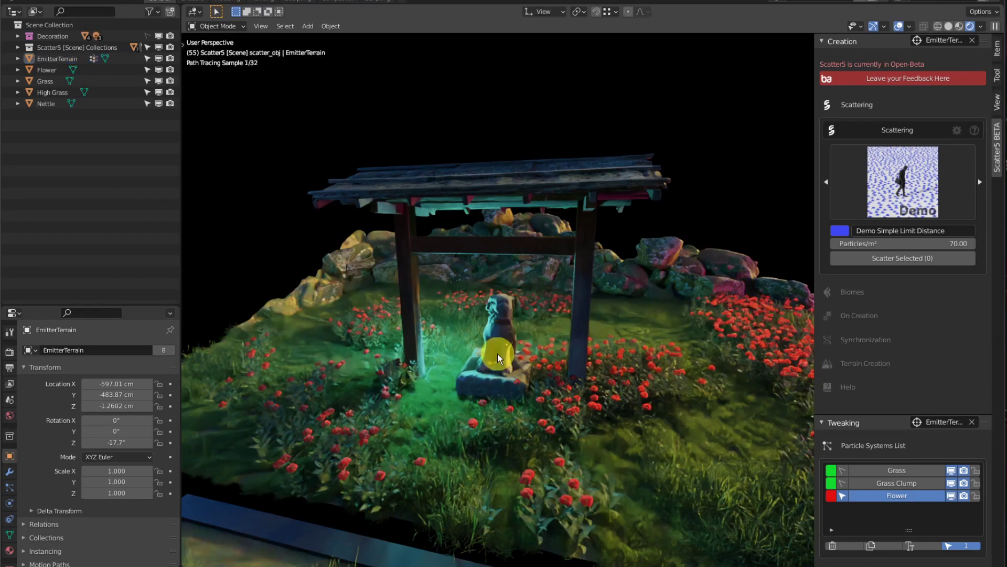
{"action": "mouse_move", "coordinate": [497, 354]}
{"action": "middle_mouse_down", "text": "ctrl"}
{"action": "mouse_move", "coordinate": [519, 356]}
{"action": "mouse_move", "coordinate": [731, 258]}
{"action": "middle_mouse_up", "text": "ctrl"}
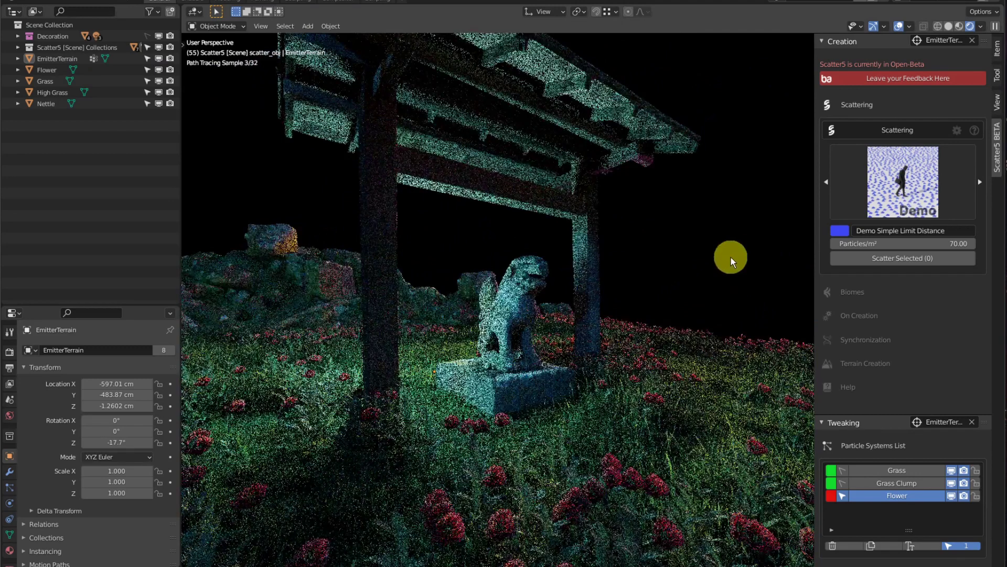